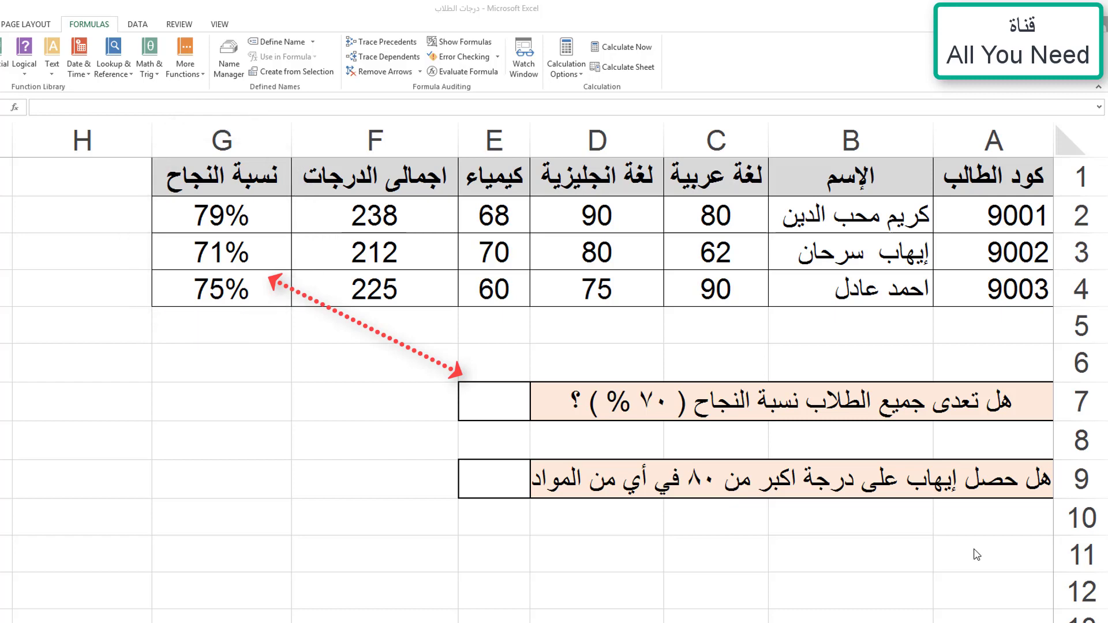
Step: Insert an AND function into cell E7 for the first question
click(497, 415)
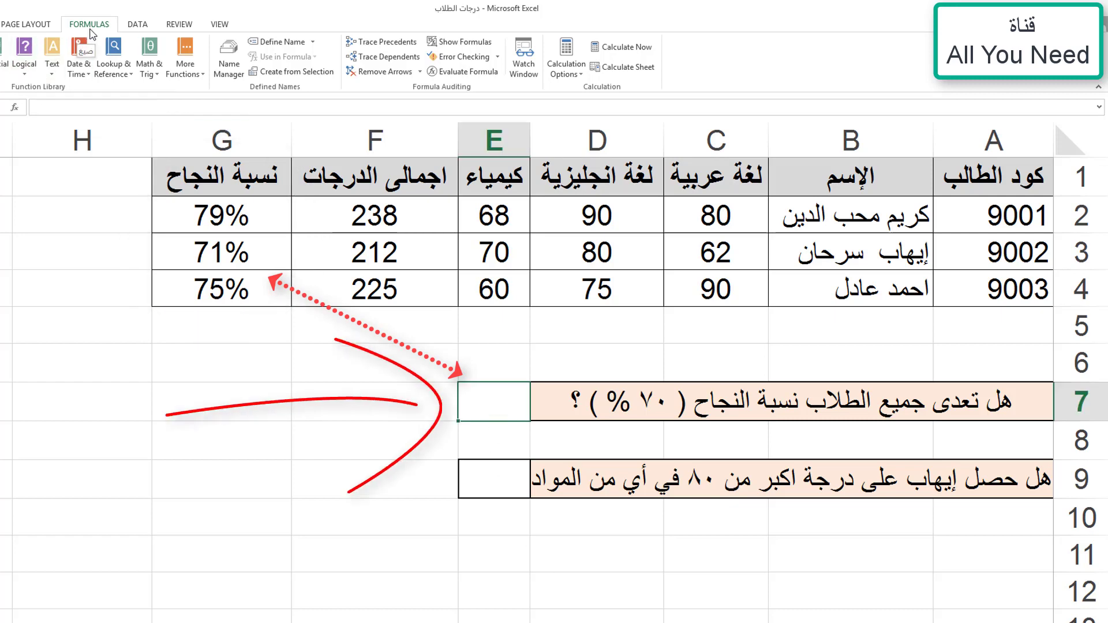
click(29, 66)
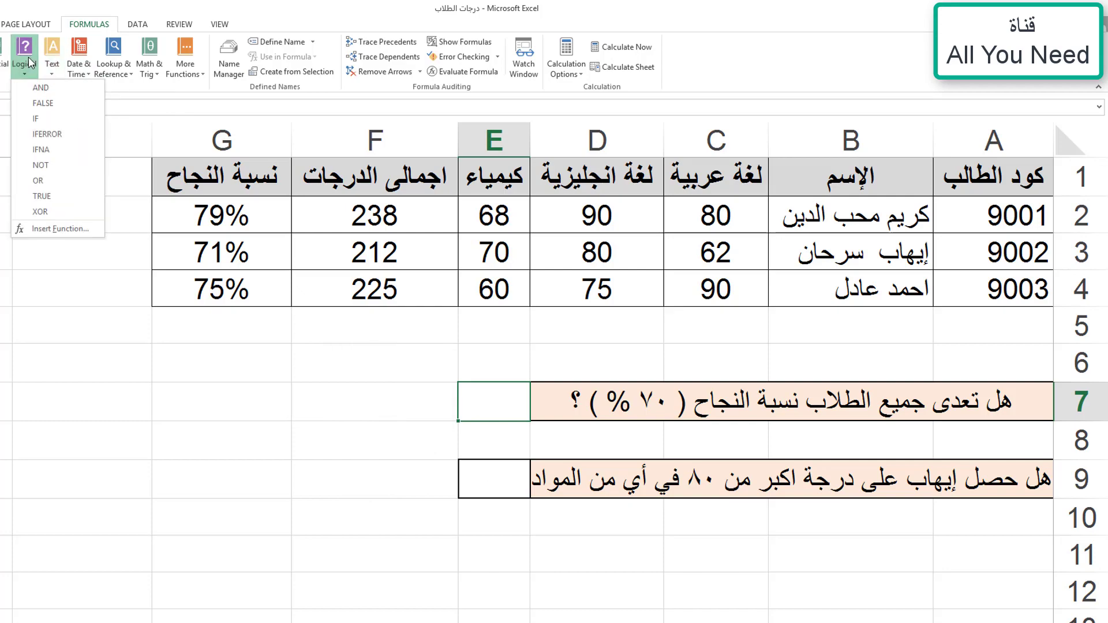
key(Escape)
text(=)
click(24, 55)
click(41, 98)
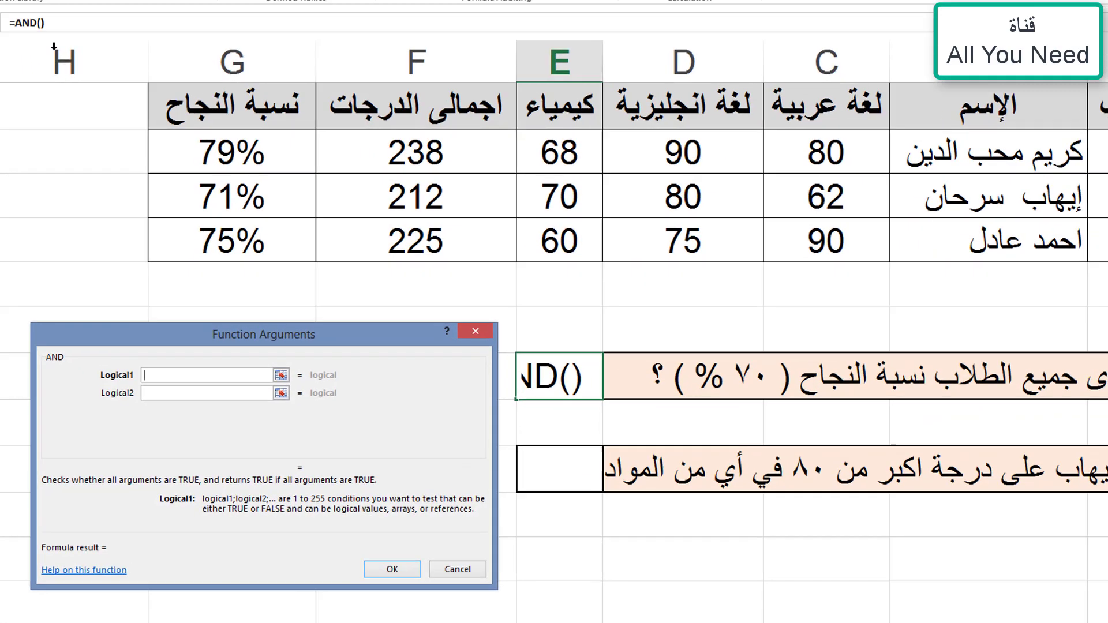
Step: Set the AND conditions to G2>70%, G3>70% and G4>70%, returning TRUE
click(281, 77)
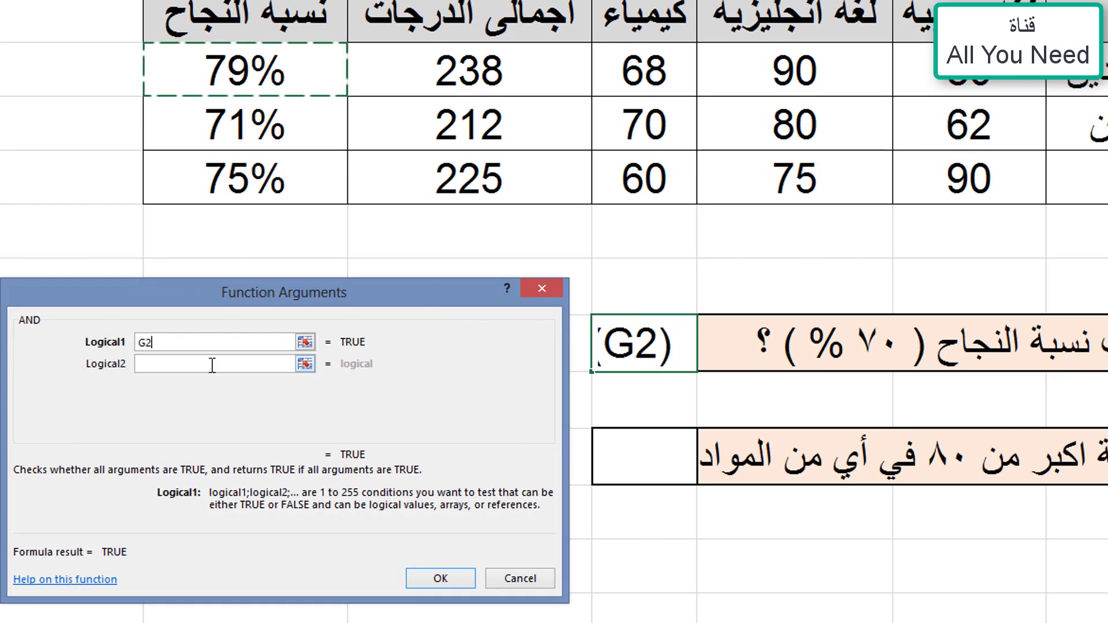
text(>70)
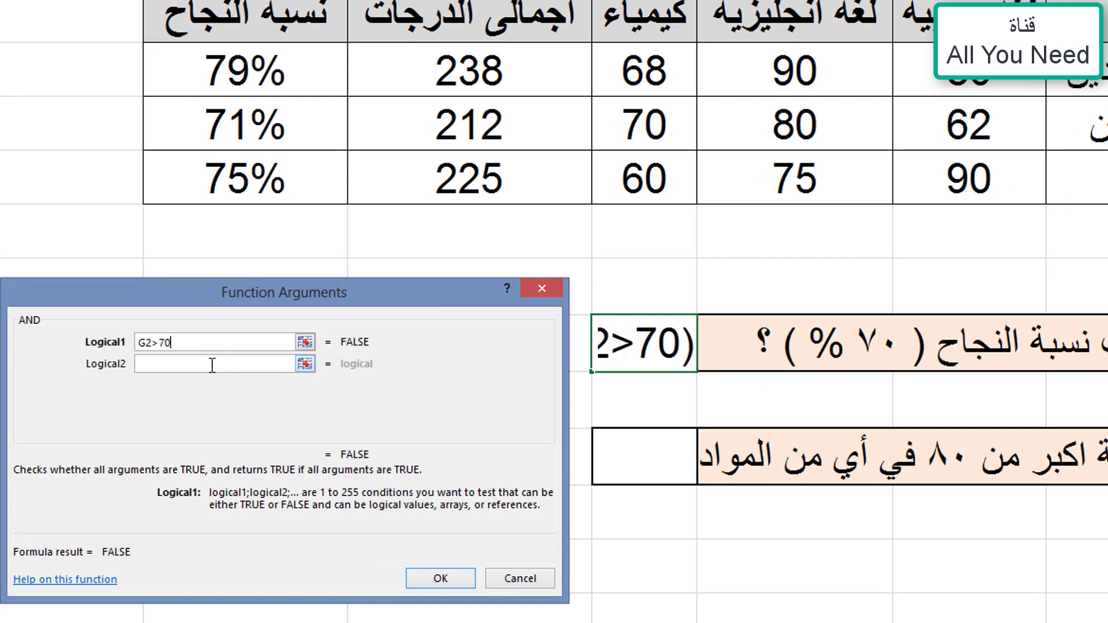
text(%)
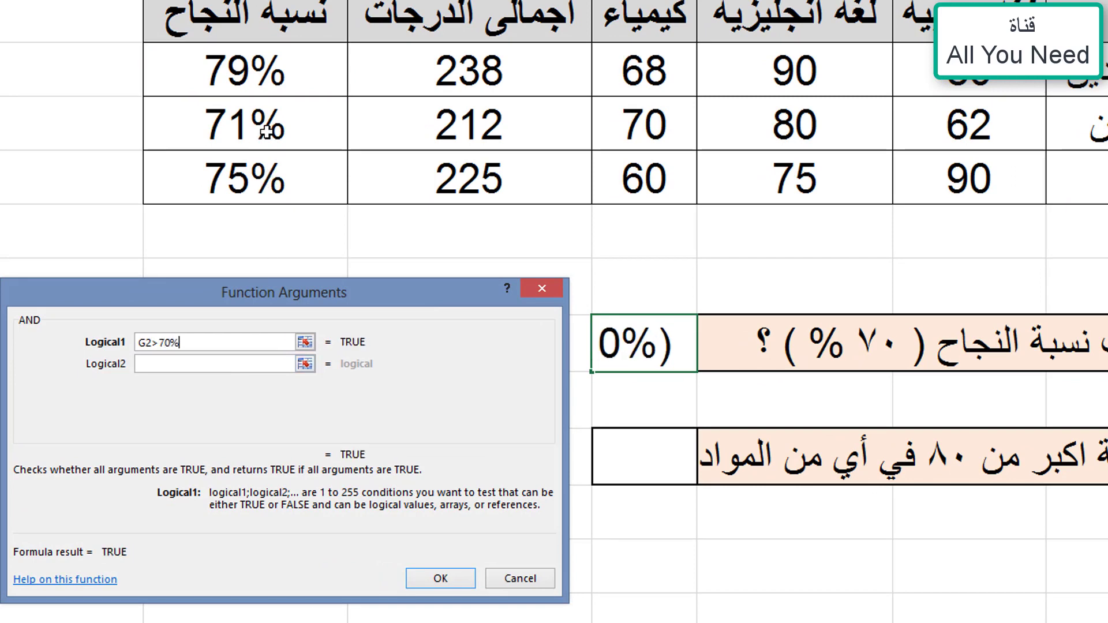
click(254, 364)
click(231, 134)
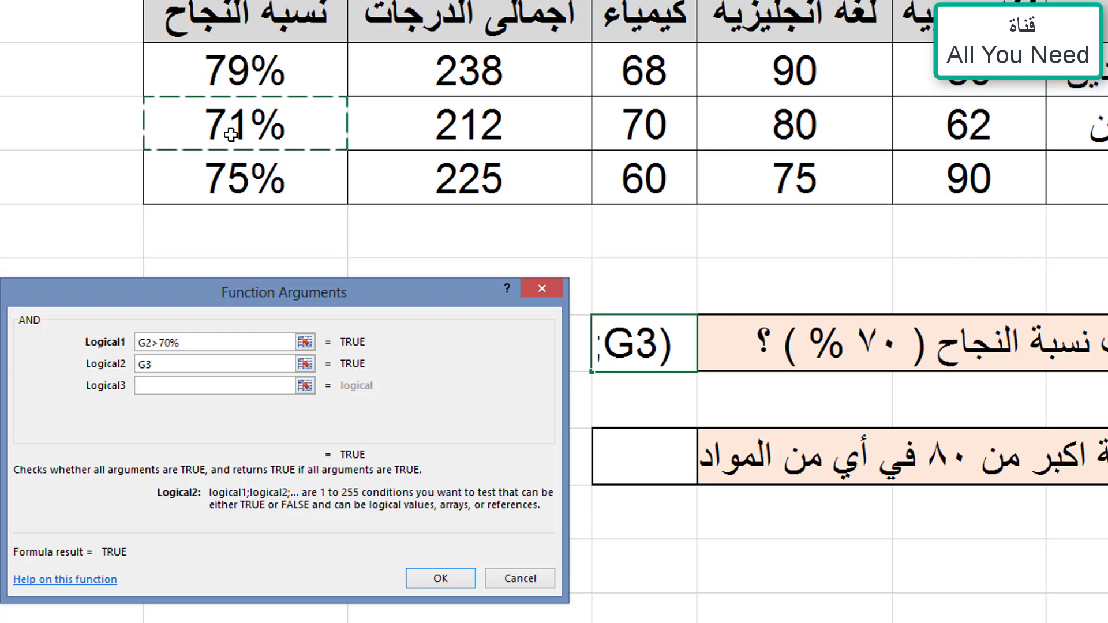
text(>)
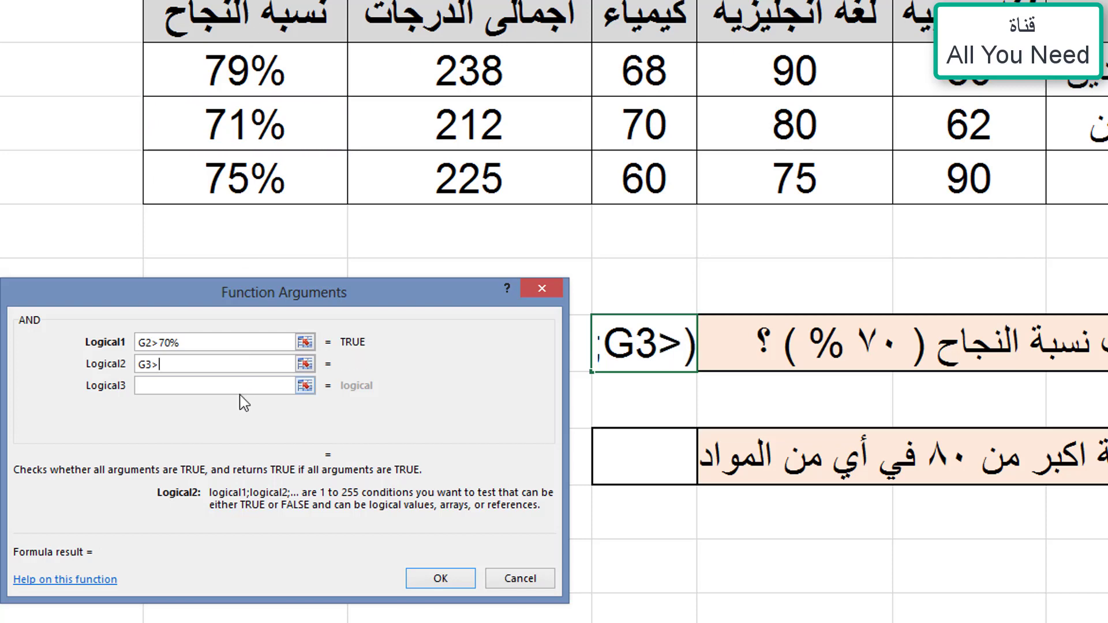
text(70)
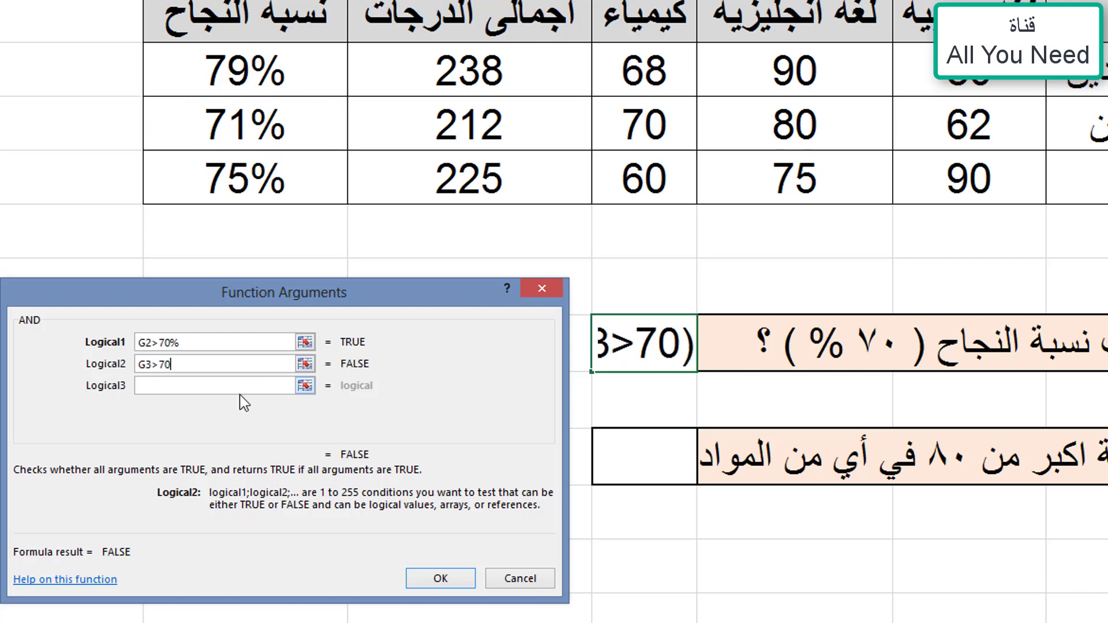
text(%)
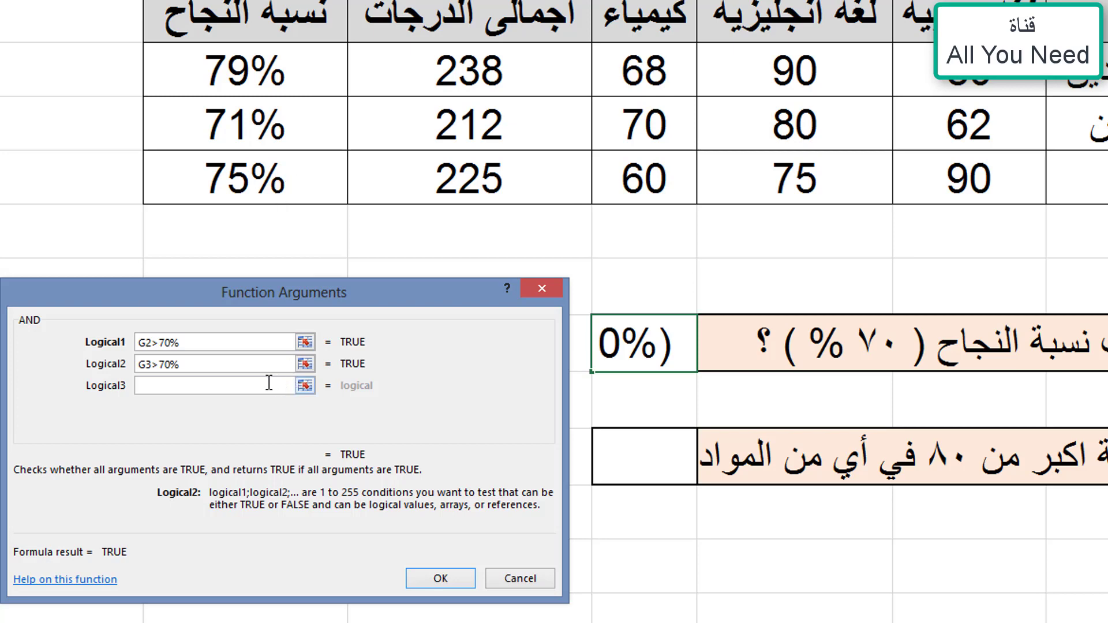
click(269, 382)
click(278, 184)
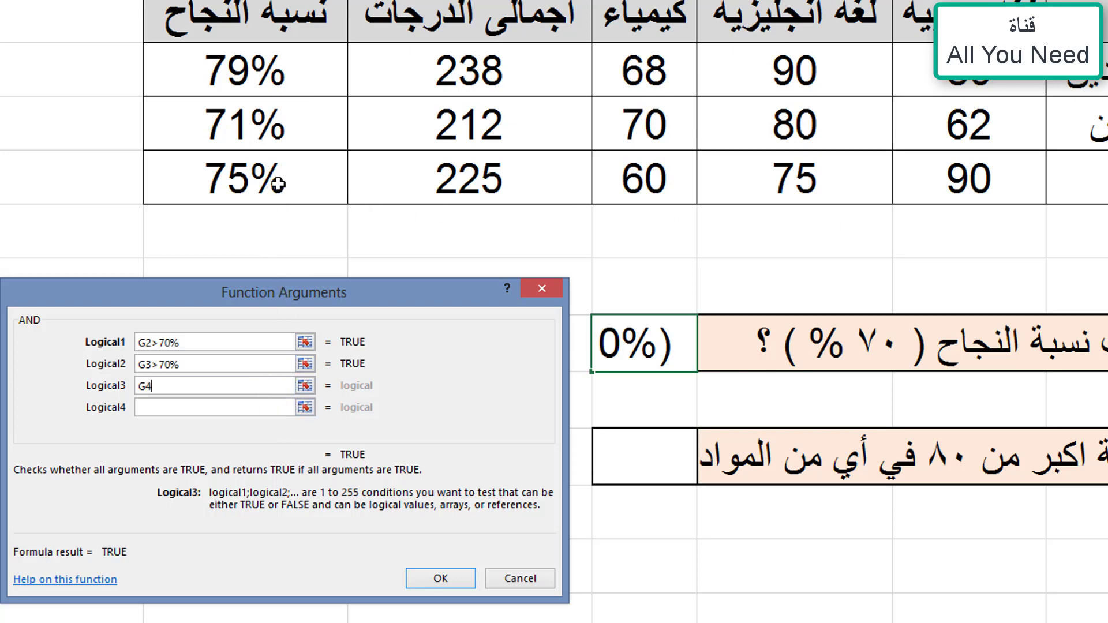
text(>)
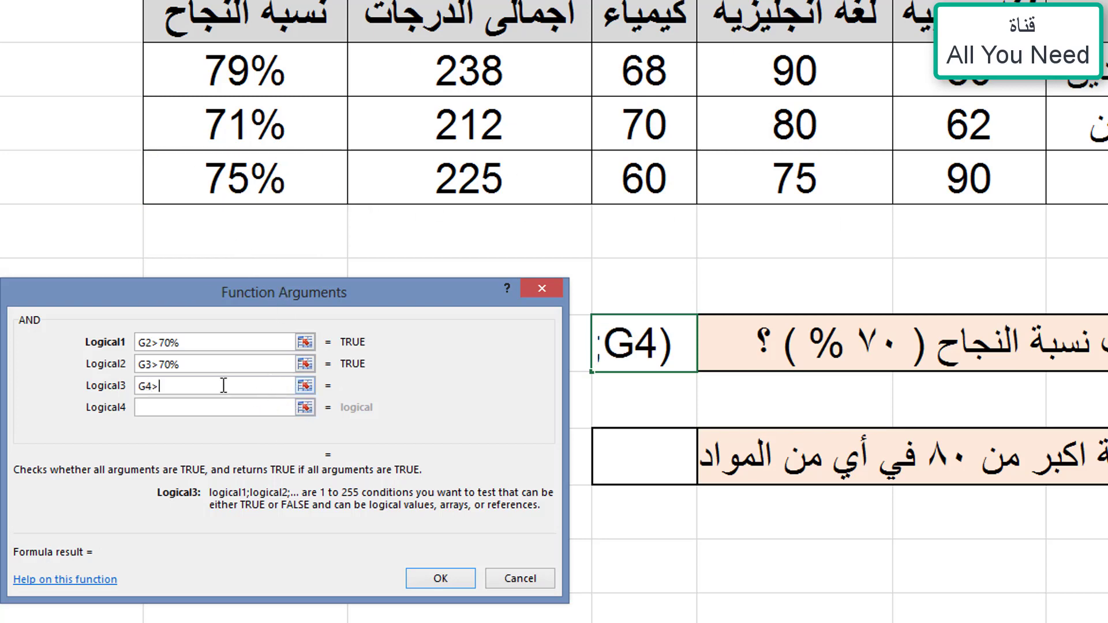
text(70%)
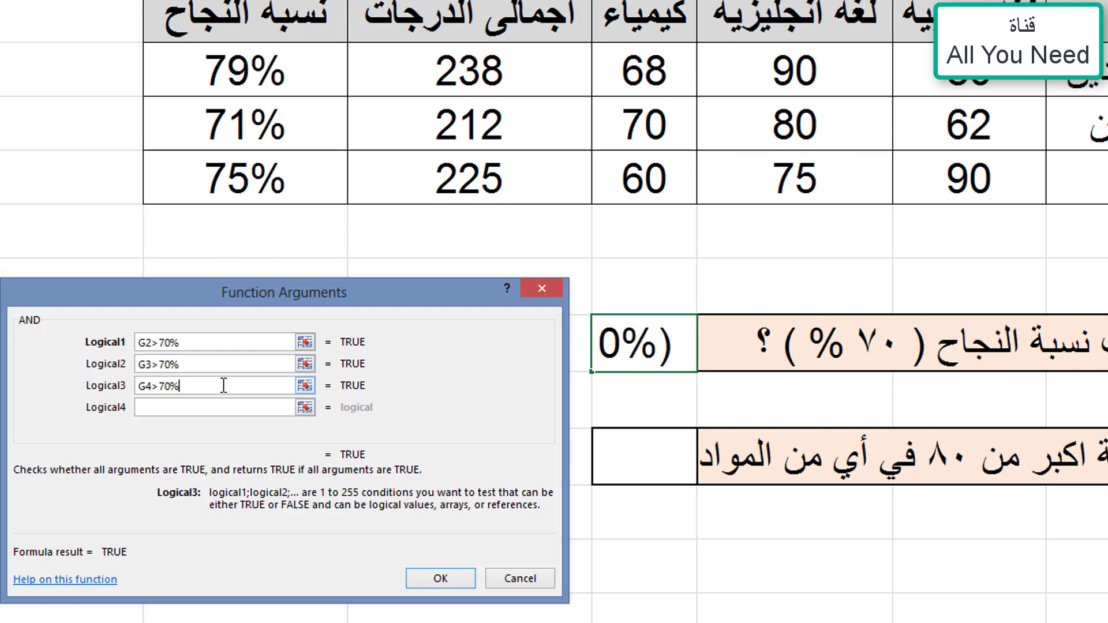
click(455, 583)
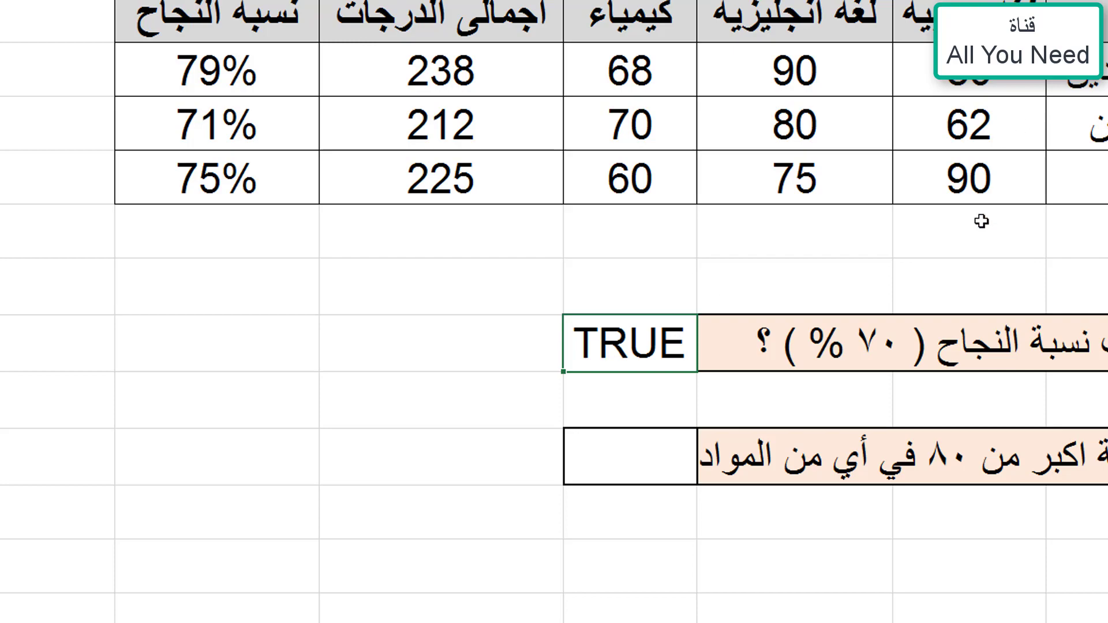
Step: Change the first student's Arabic grade to 50 and widen column E to show FALSE
click(995, 74)
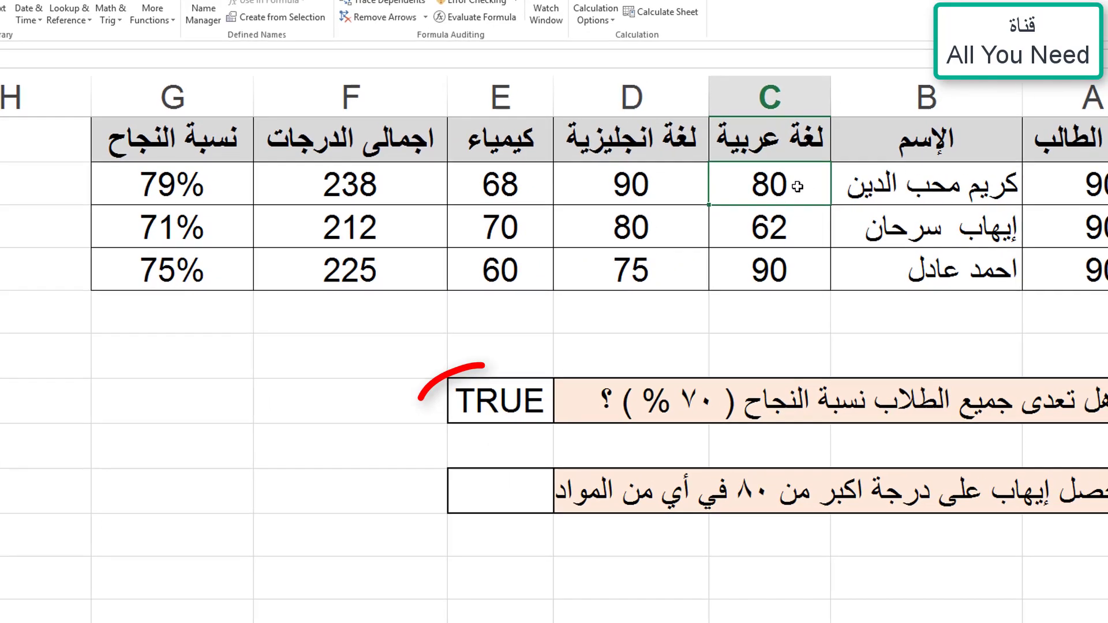
text(50)
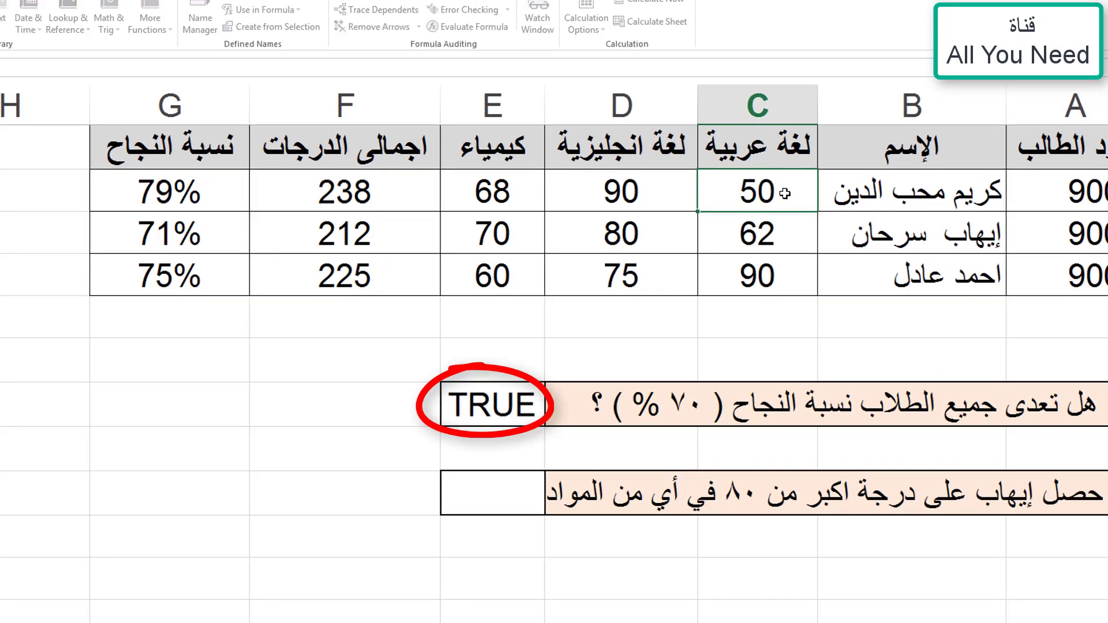
key(Return)
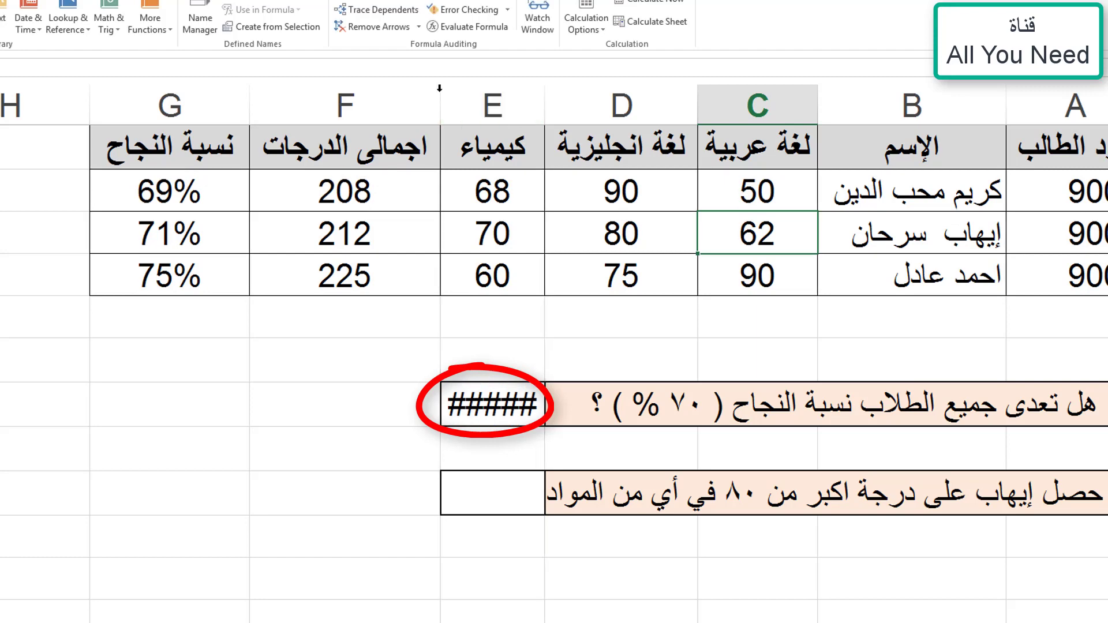
drag(439, 92, 426, 92)
click(506, 406)
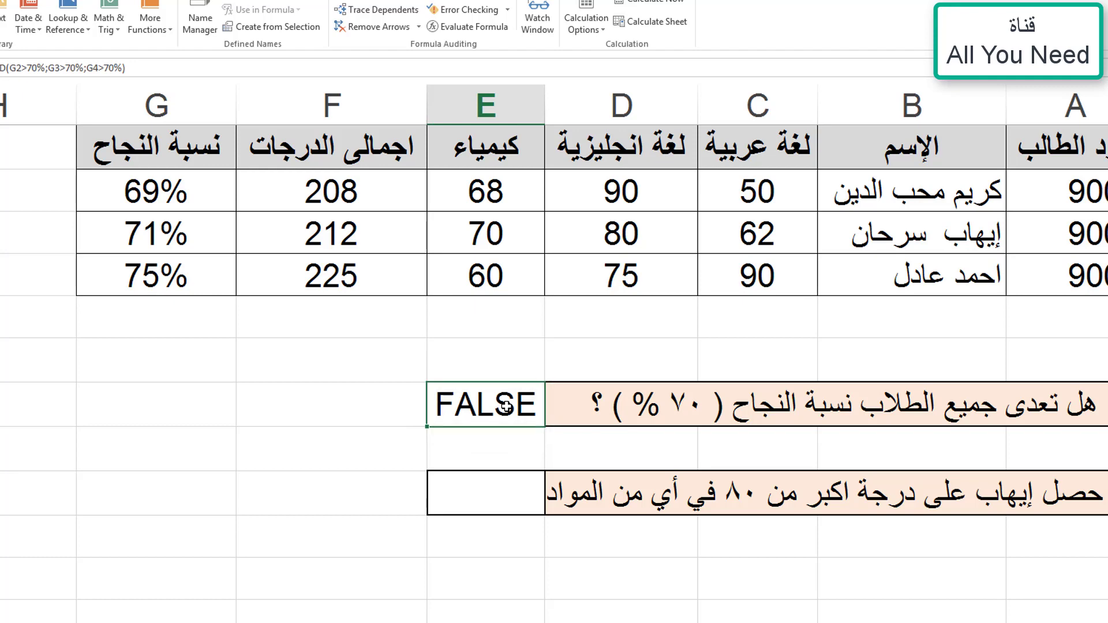
Step: Raise the first student's Arabic grade to 90 so the AND answer turns TRUE
click(751, 197)
text(90)
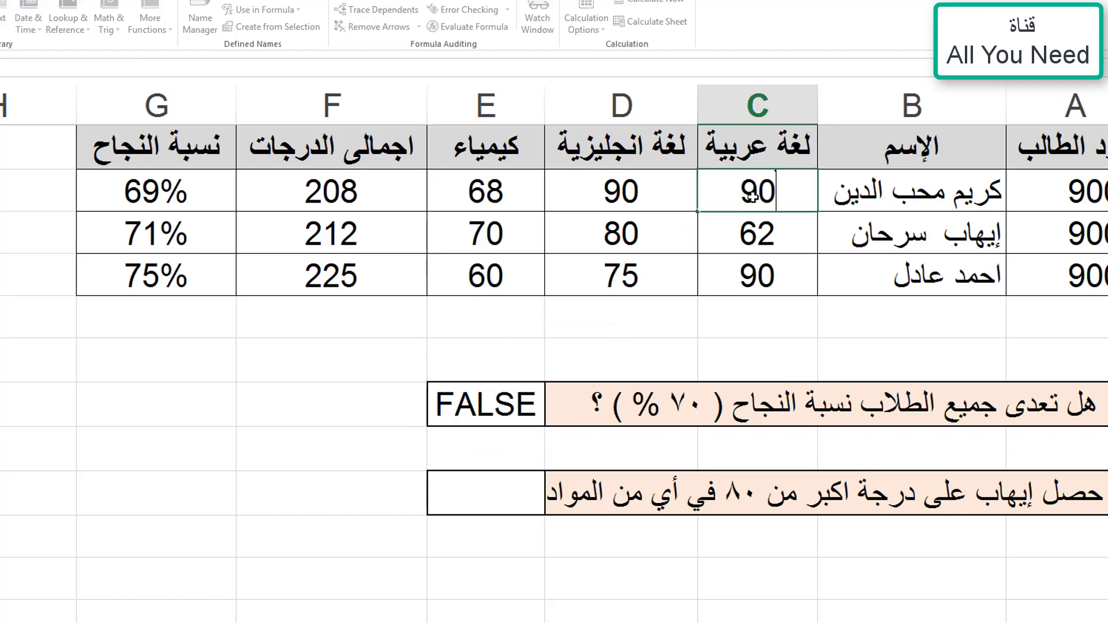
key(Return)
click(518, 411)
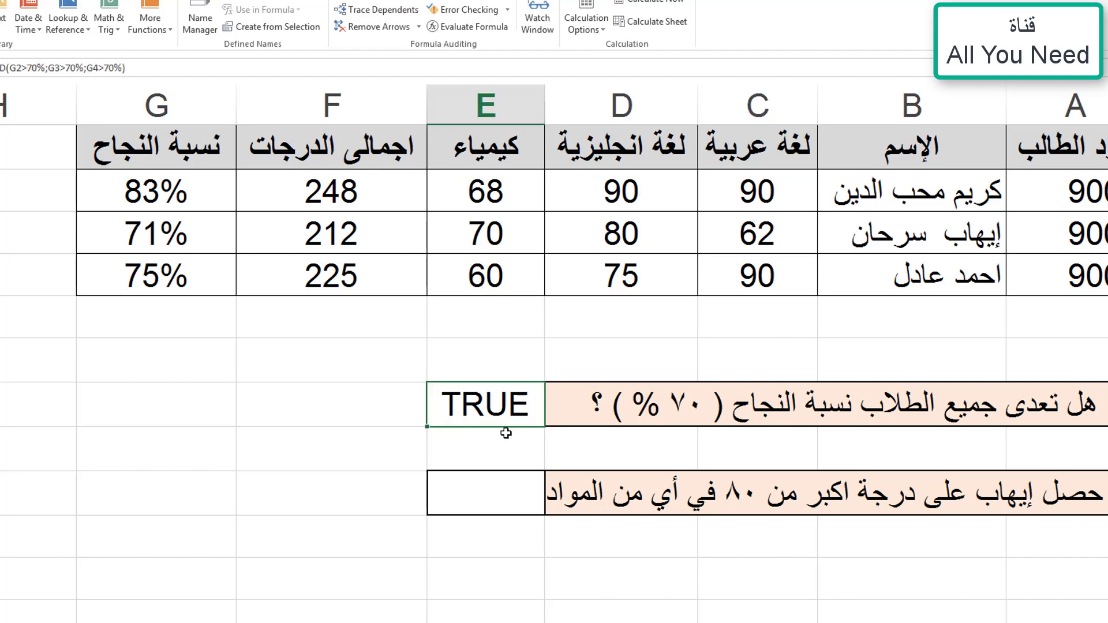
click(497, 479)
Step: Select the empty column E answer cell beside the second question
click(756, 499)
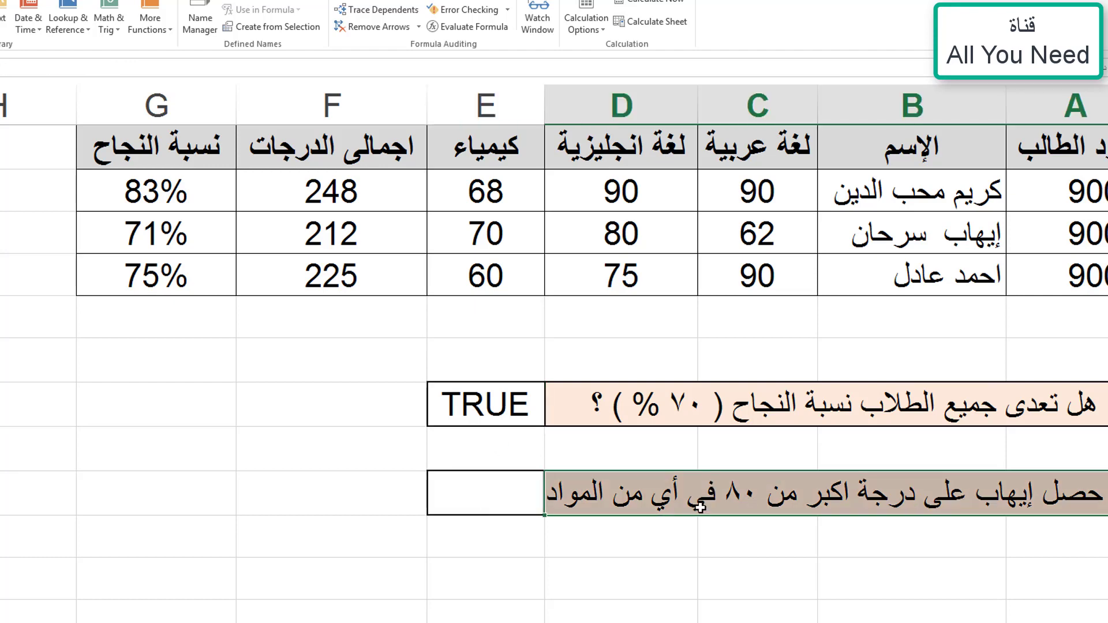
click(483, 498)
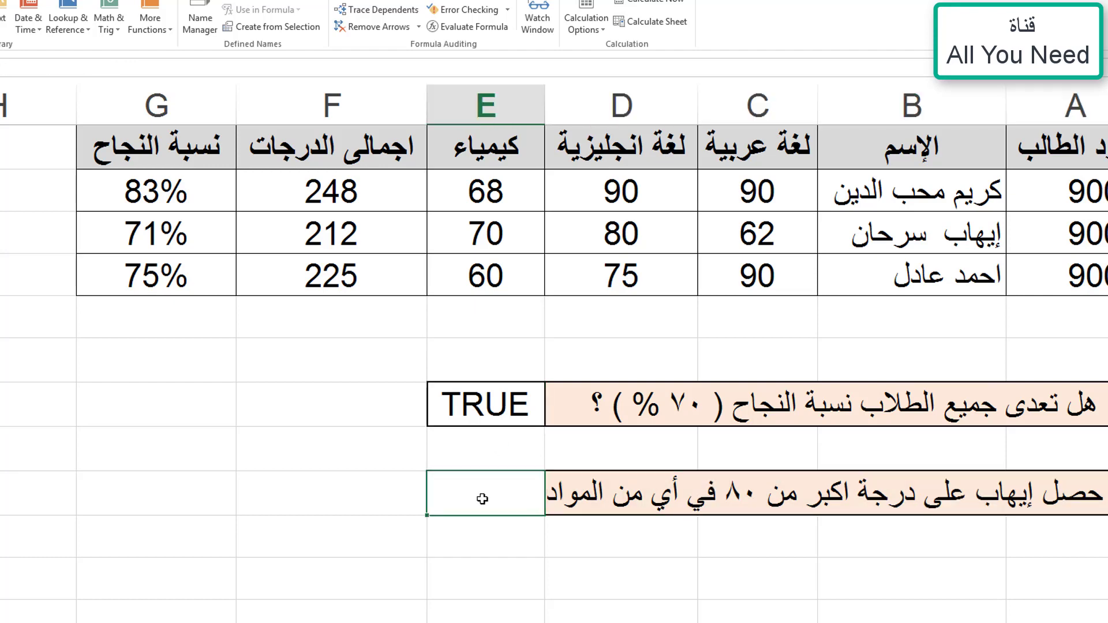
click(1033, 497)
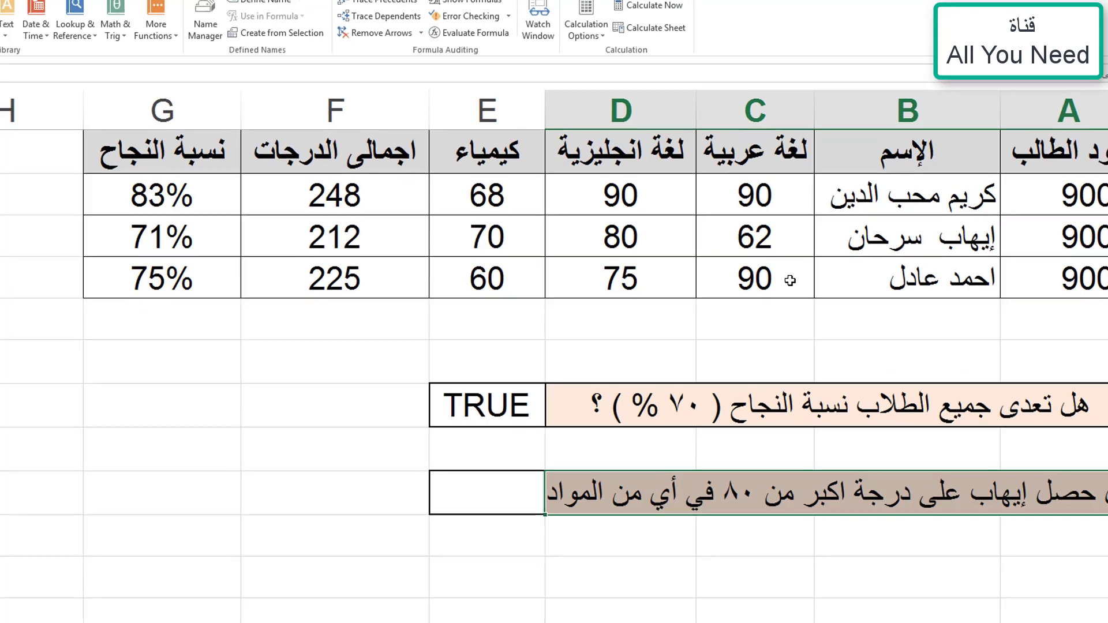
click(741, 294)
click(544, 264)
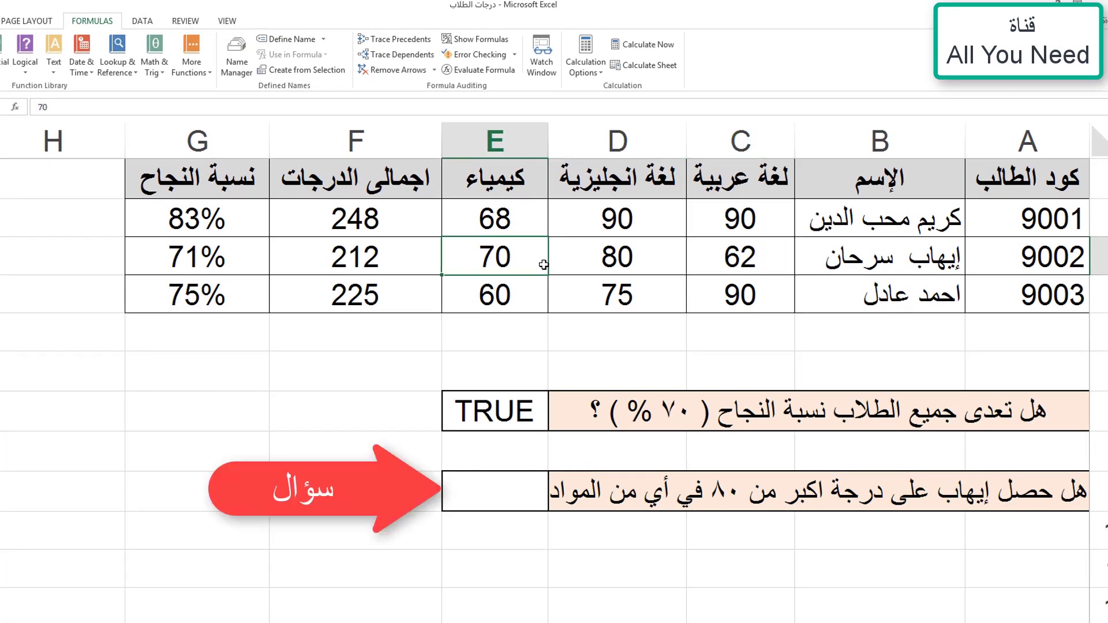
click(513, 488)
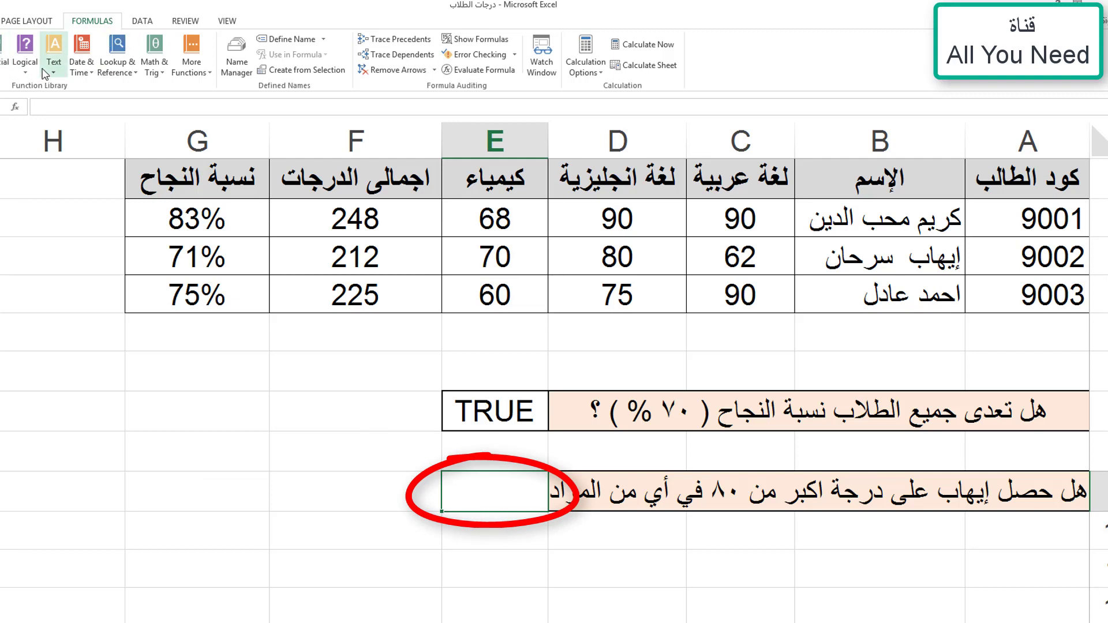
Step: Answer the second question with an OR test of C3>80, D3>80 and E3>80, returning FALSE
click(29, 71)
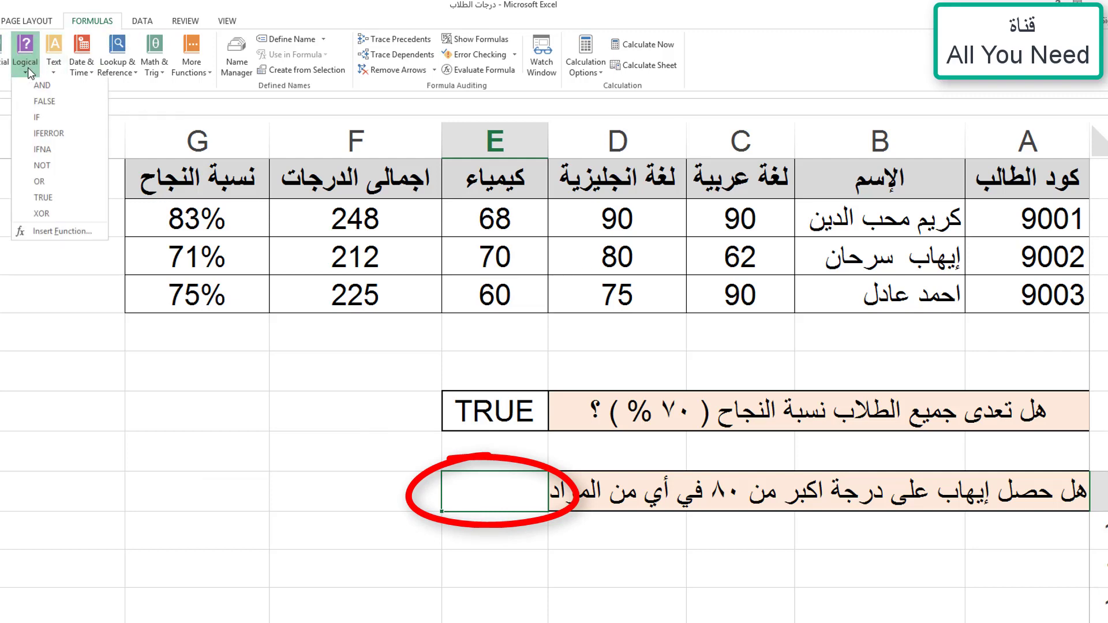
click(40, 182)
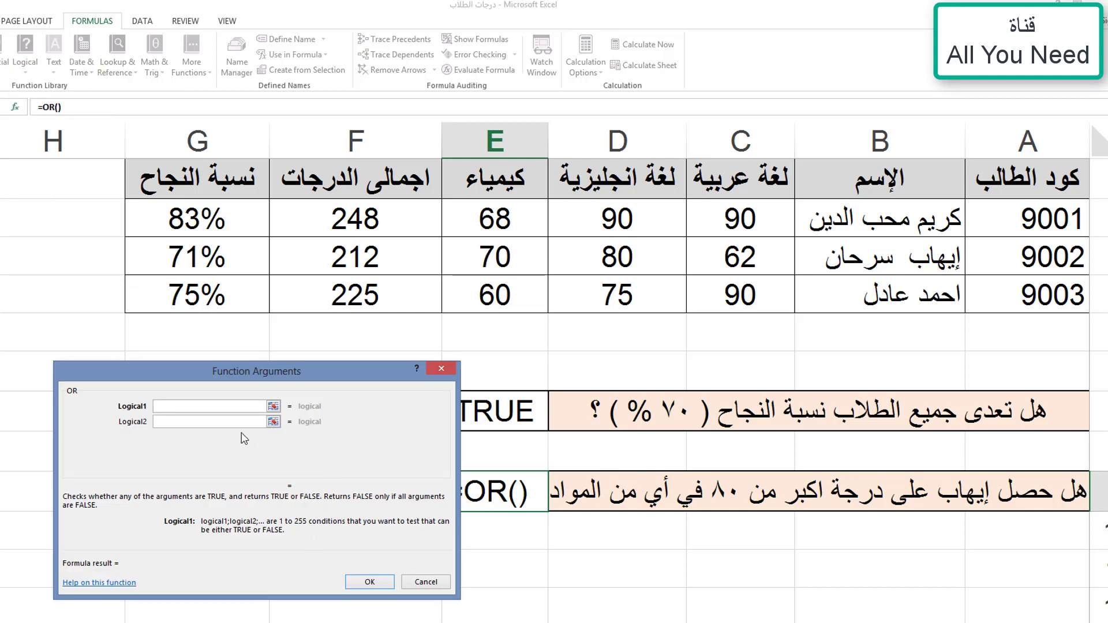
click(753, 249)
text(>)
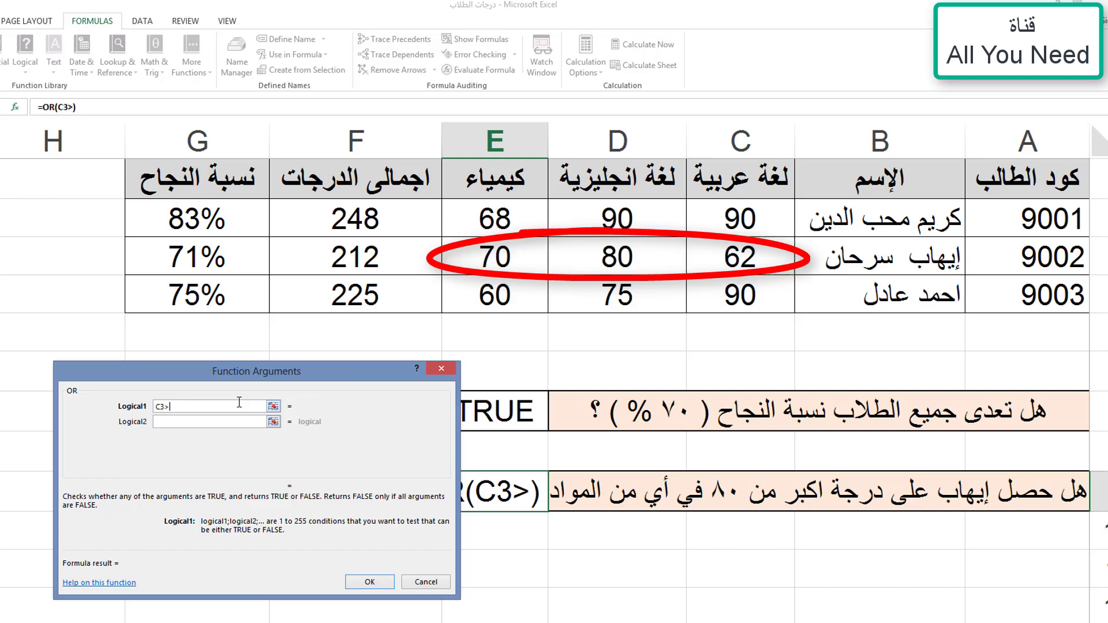
text(80)
click(235, 421)
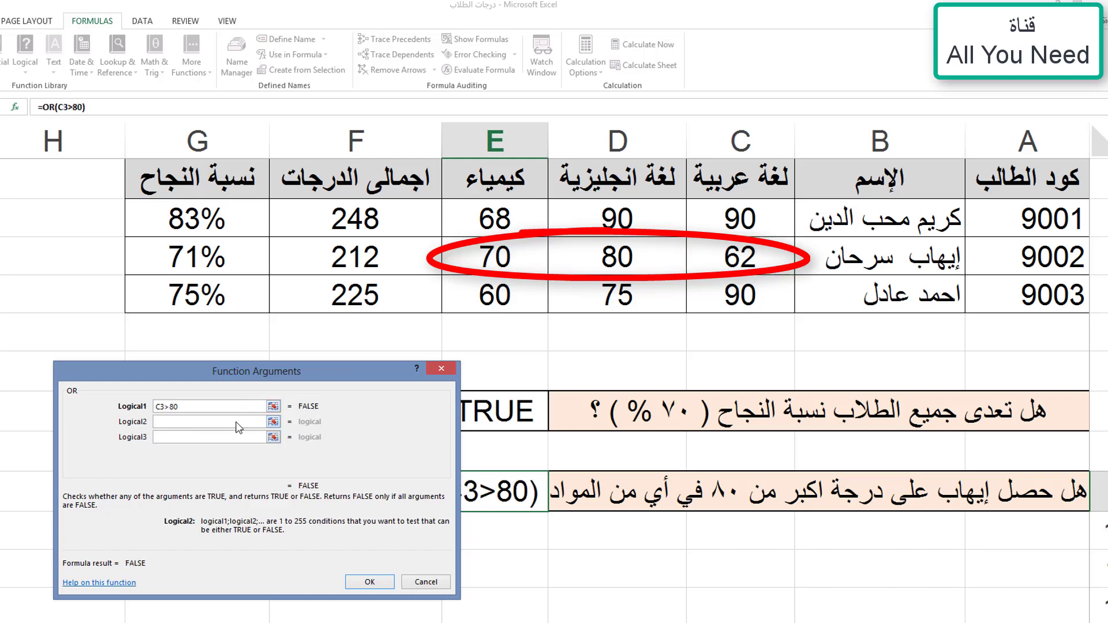
click(617, 261)
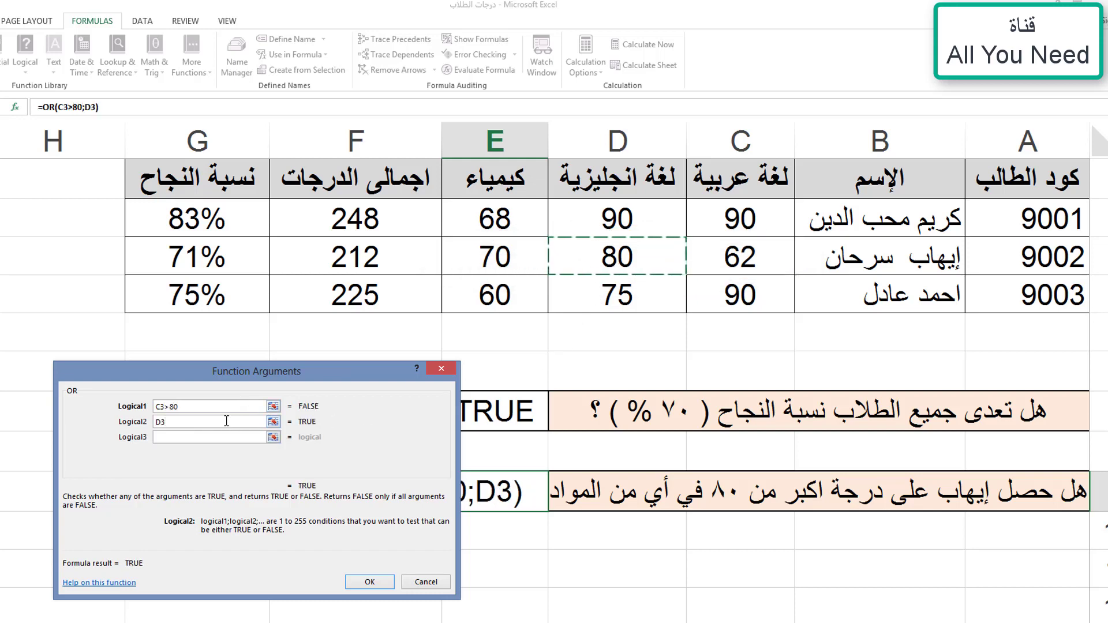
text(>80)
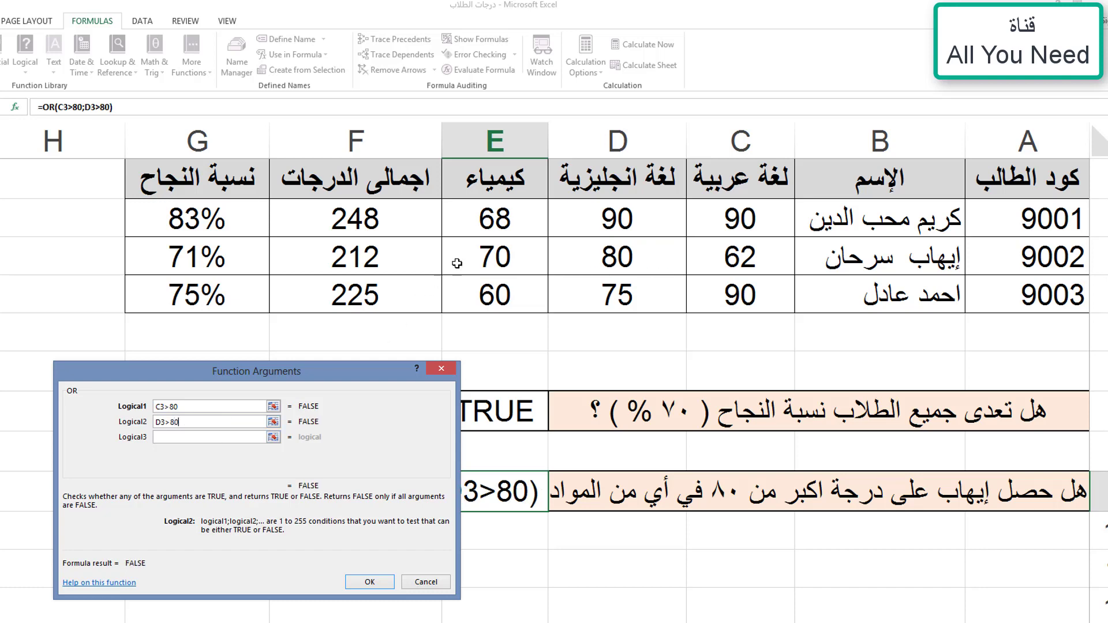
click(231, 436)
click(511, 251)
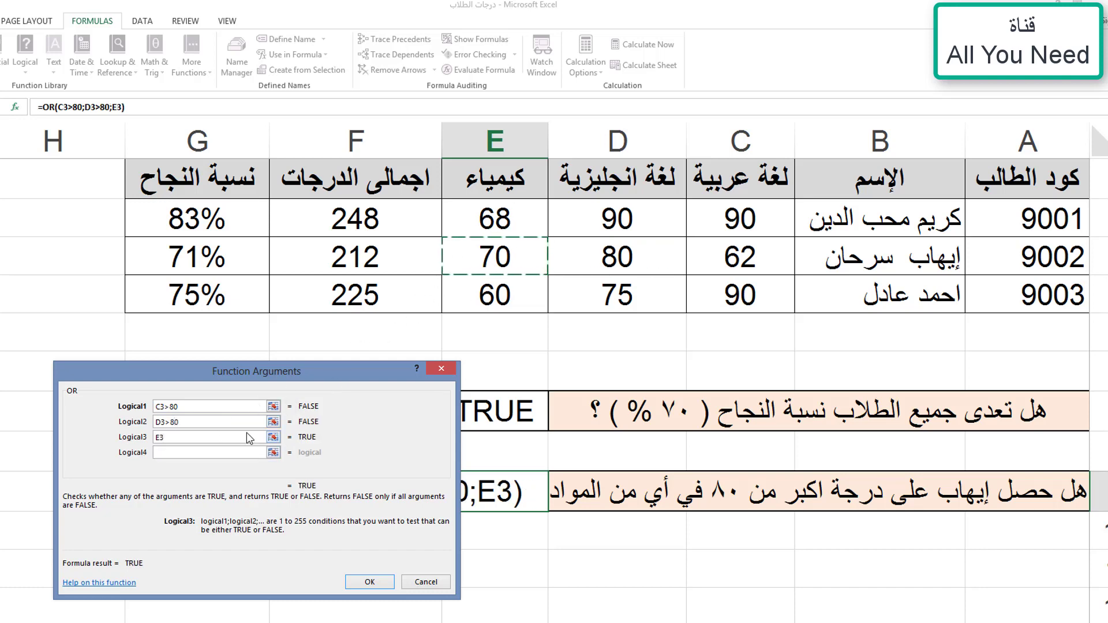
text(>80)
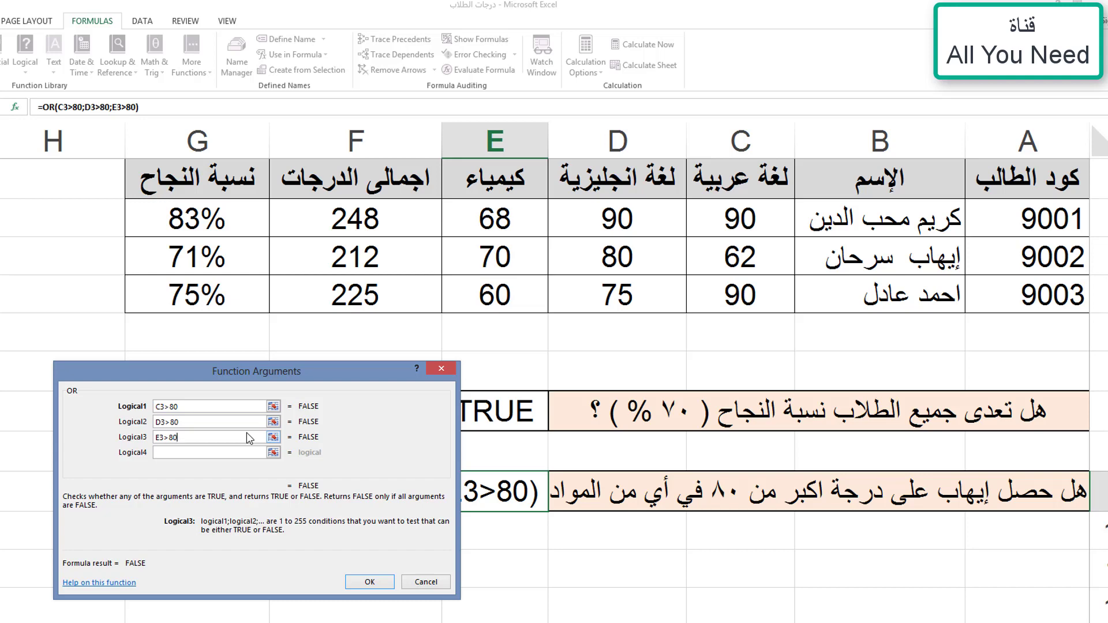
click(369, 582)
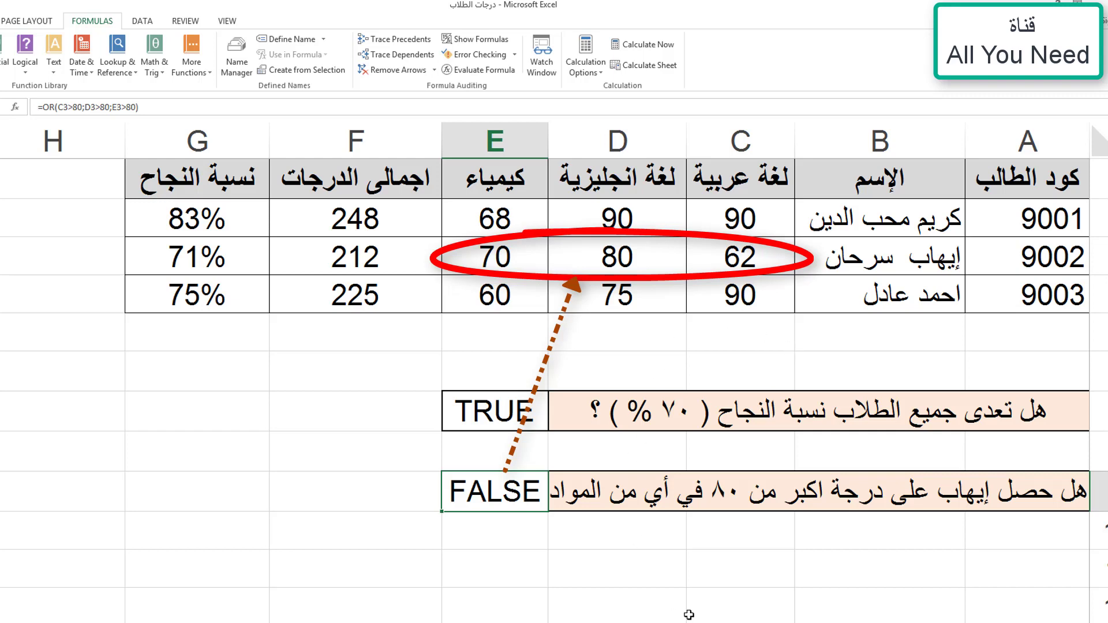
click(758, 255)
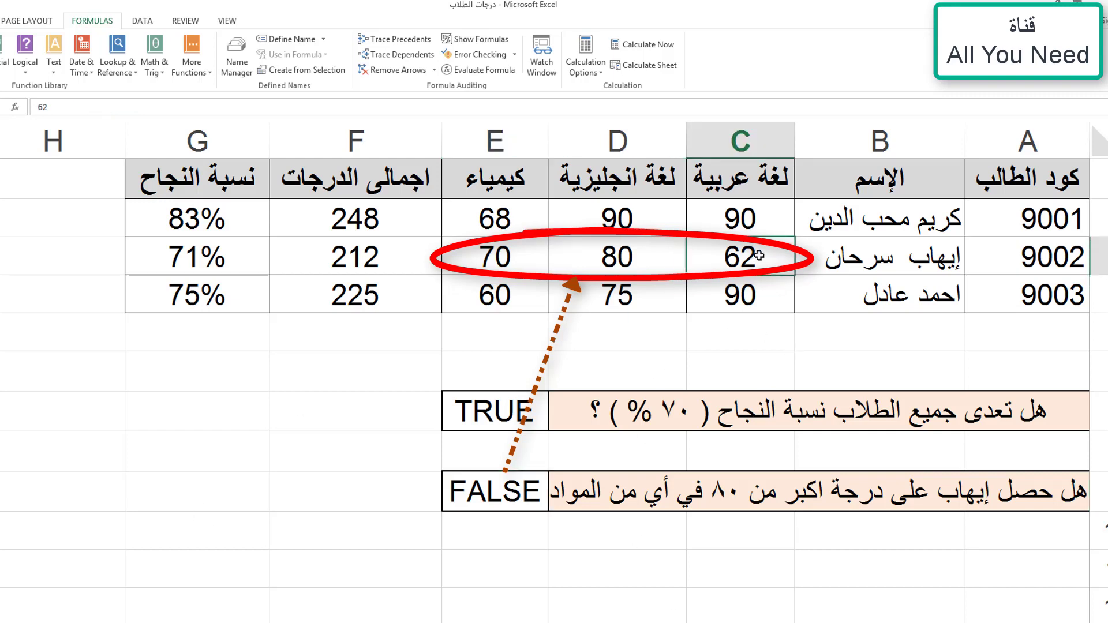
Step: Commit 90 as the Arabic grade in C3, then review the OR and AND answers
text(90)
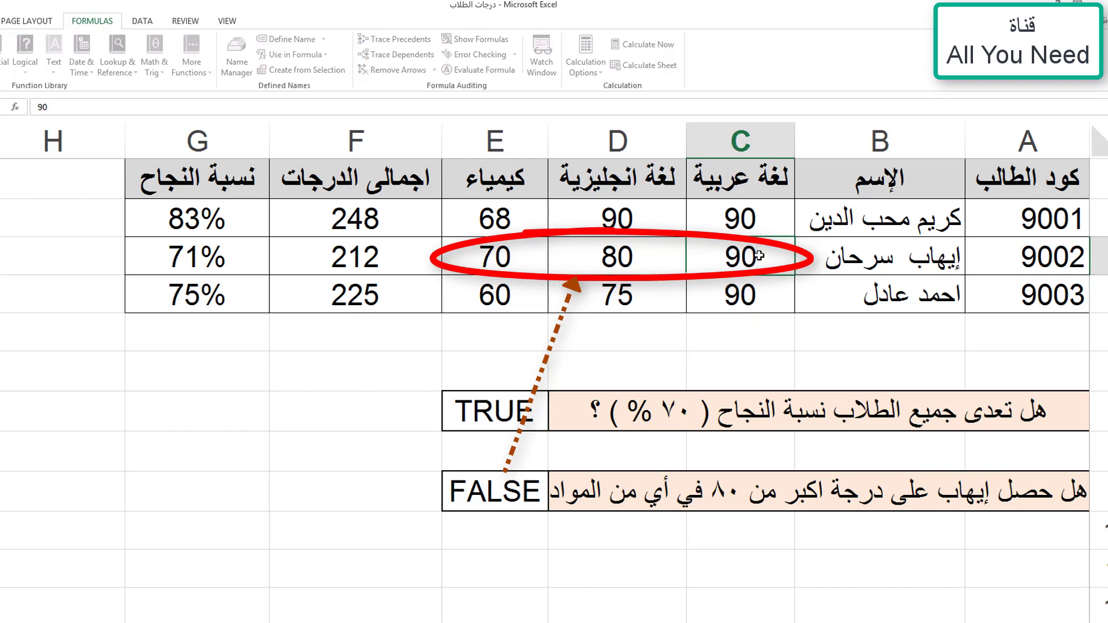
key(Return)
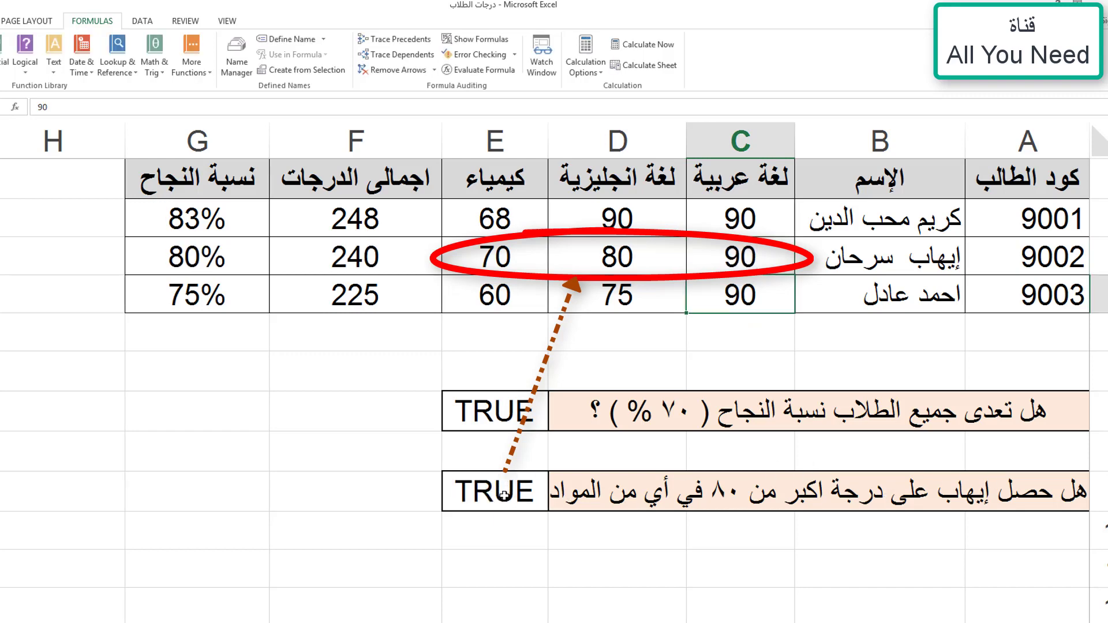
click(501, 496)
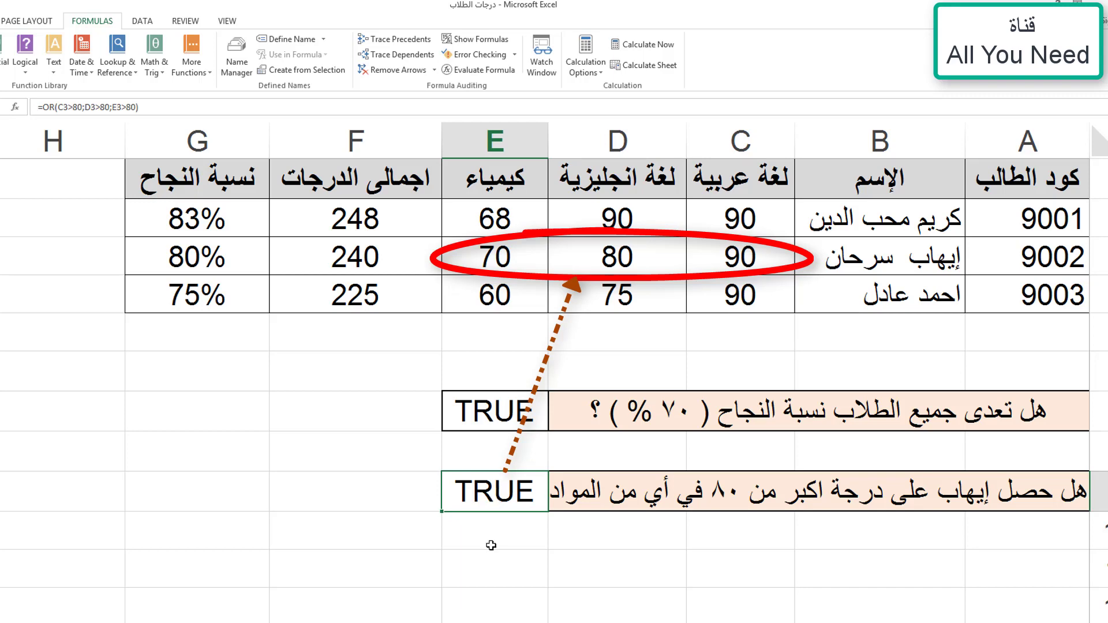
key(Up)
key(Up)
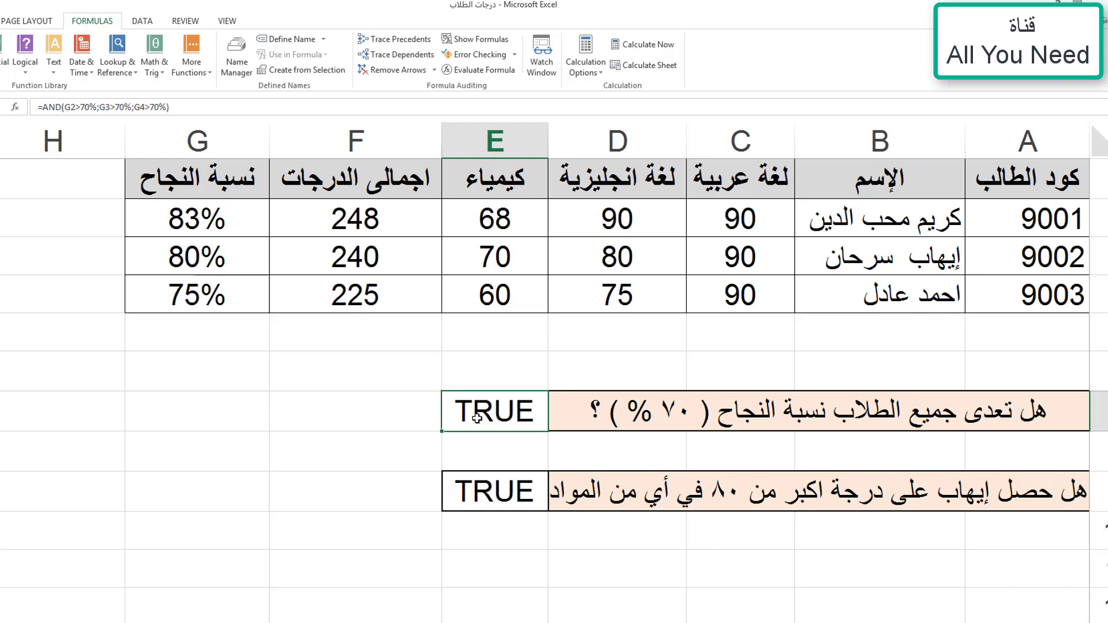
Step: Move the AND result from E7 to G7
key(ctrl+c)
click(148, 416)
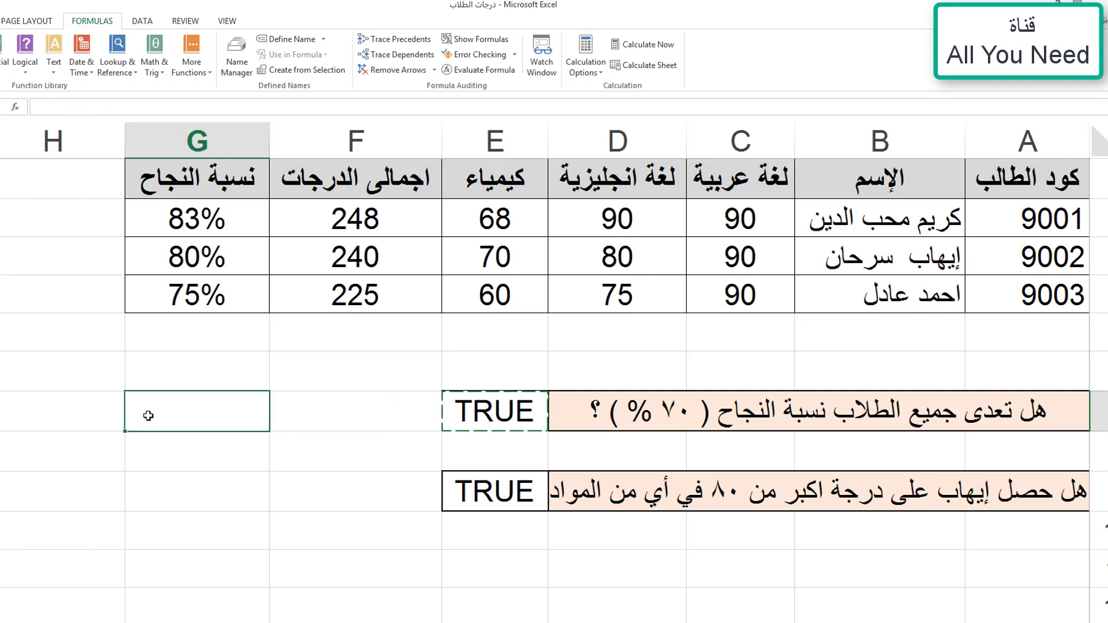
key(ctrl+v)
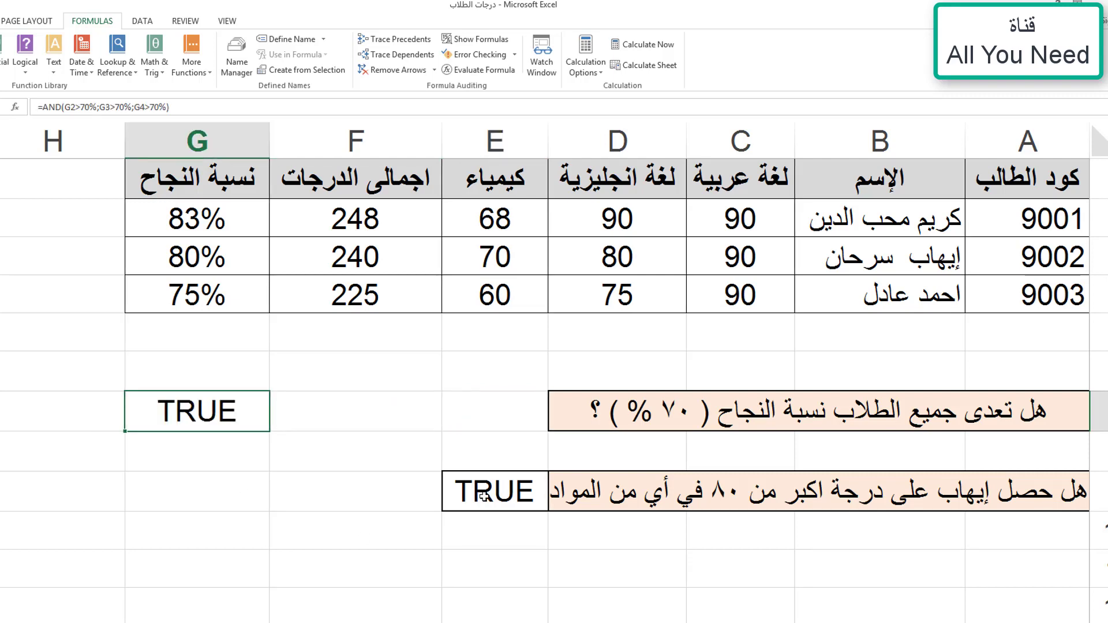
Step: Move the OR result from E9 to G9 and review both moved formulas
click(484, 497)
key(ctrl+c)
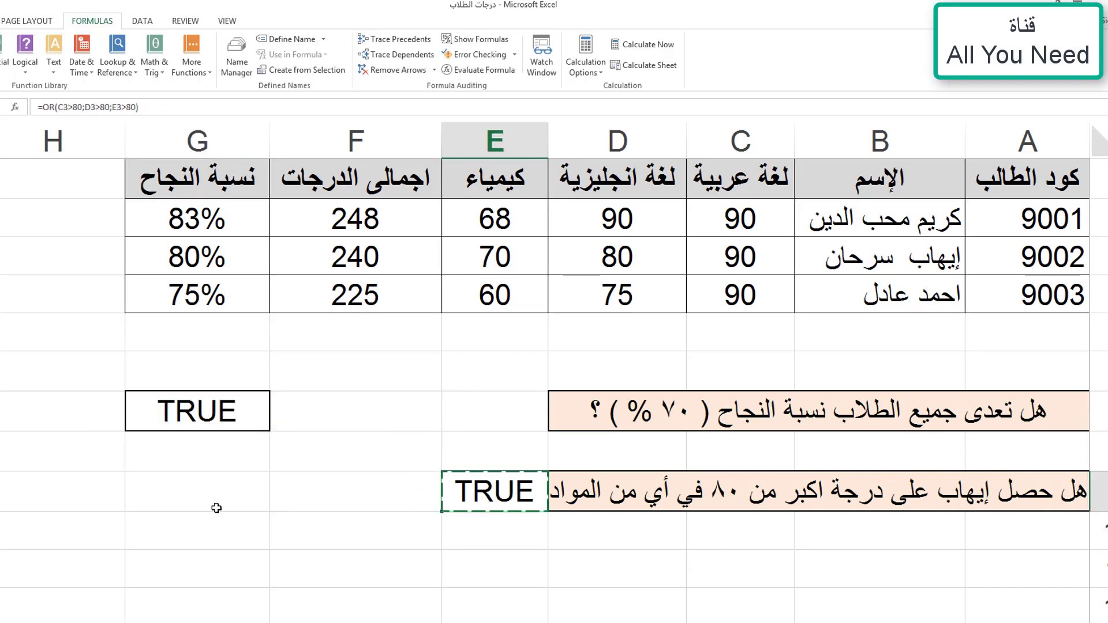
click(211, 495)
key(ctrl+v)
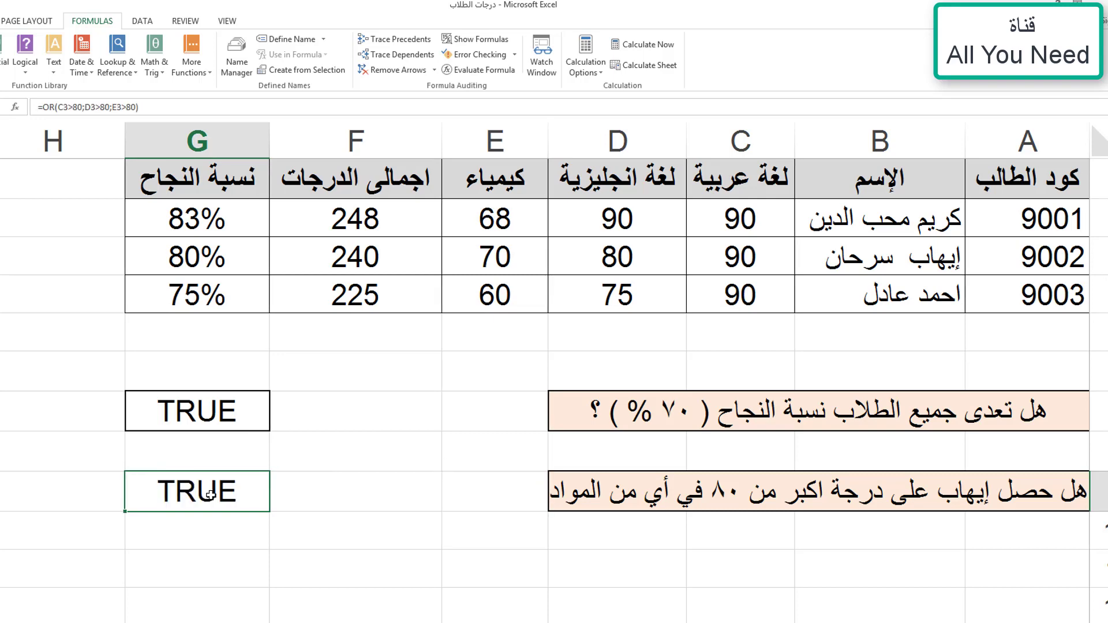
click(211, 424)
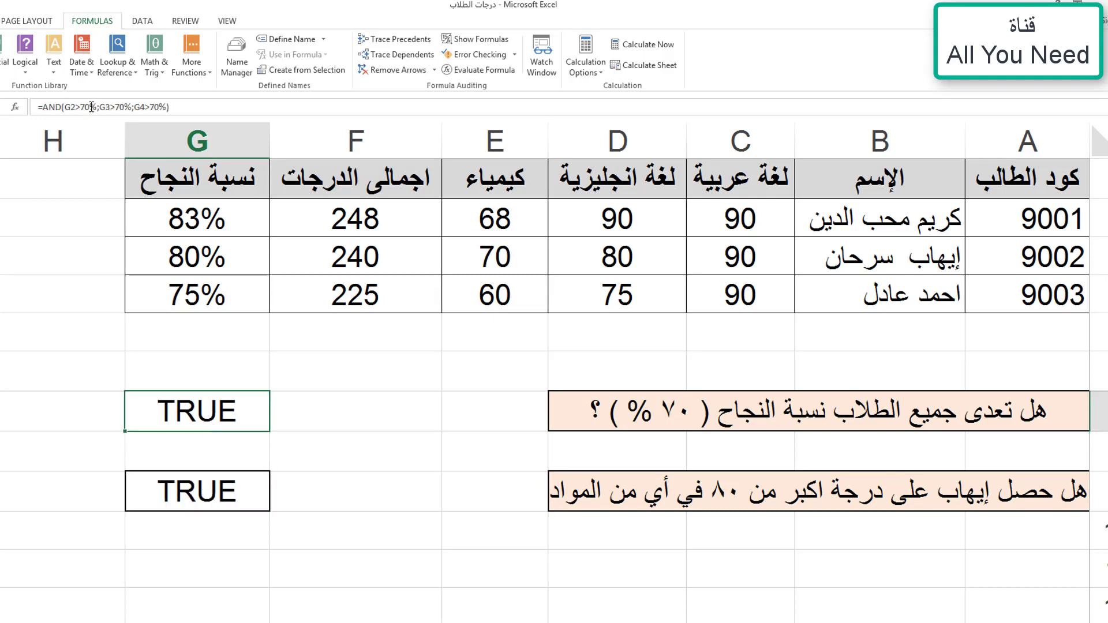
click(198, 487)
click(519, 415)
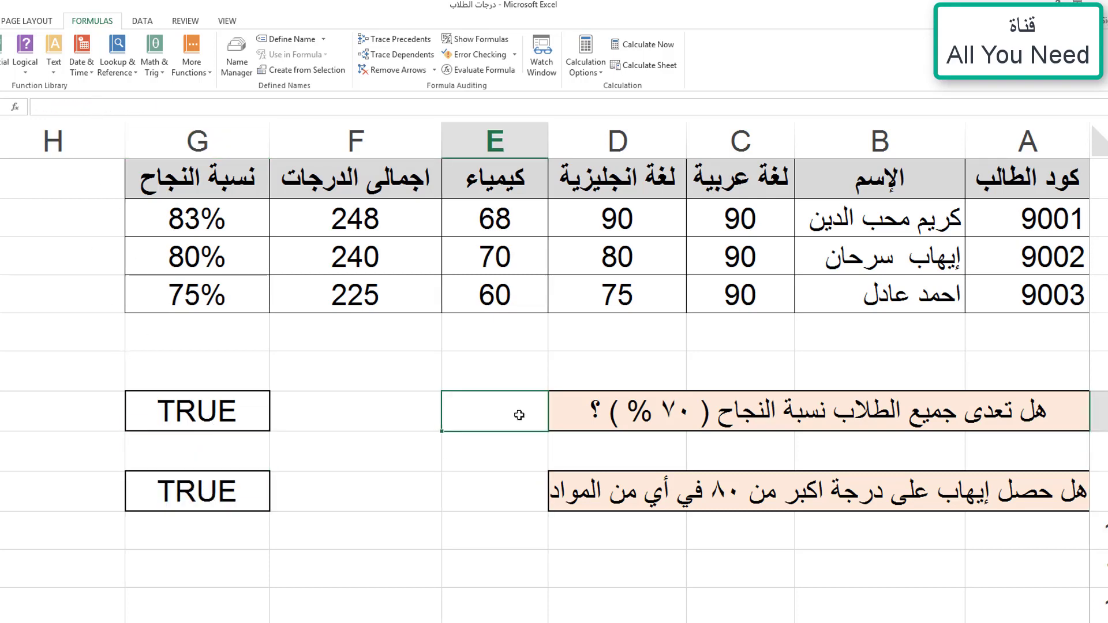
Step: Insert an IF function in E7 with the logical test G7=true
click(509, 482)
key(Up)
key(Up)
click(27, 68)
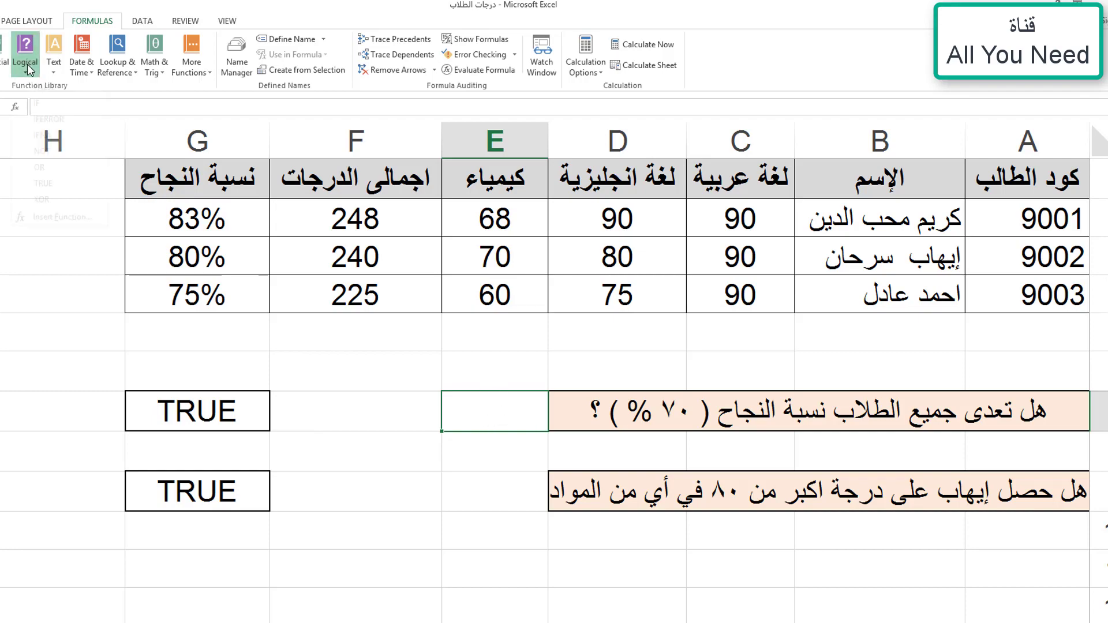
click(65, 113)
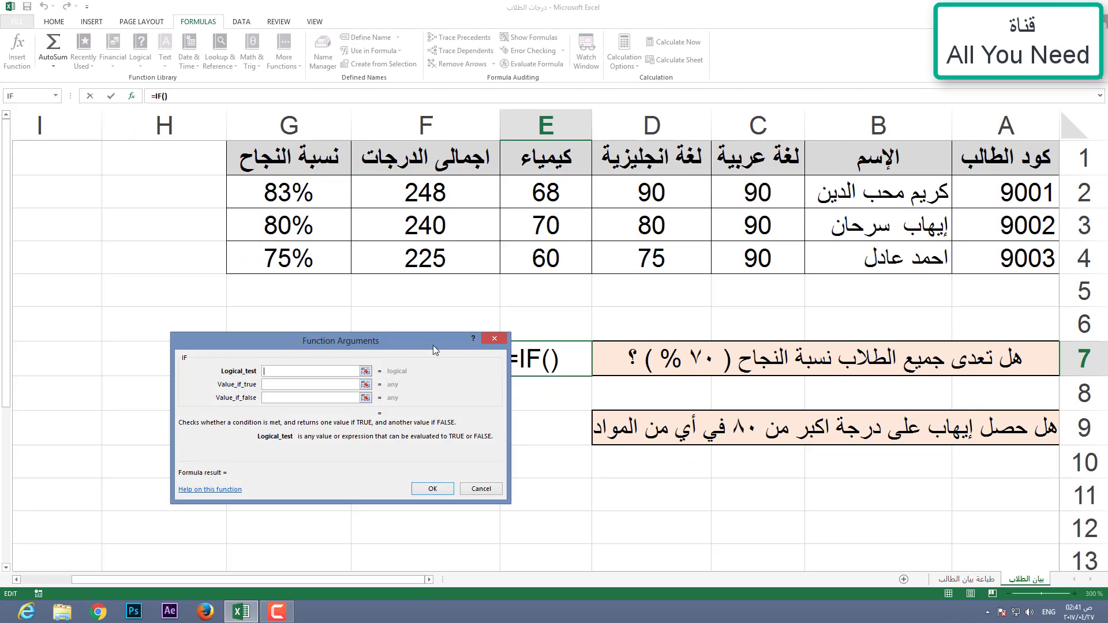
drag(433, 346, 528, 454)
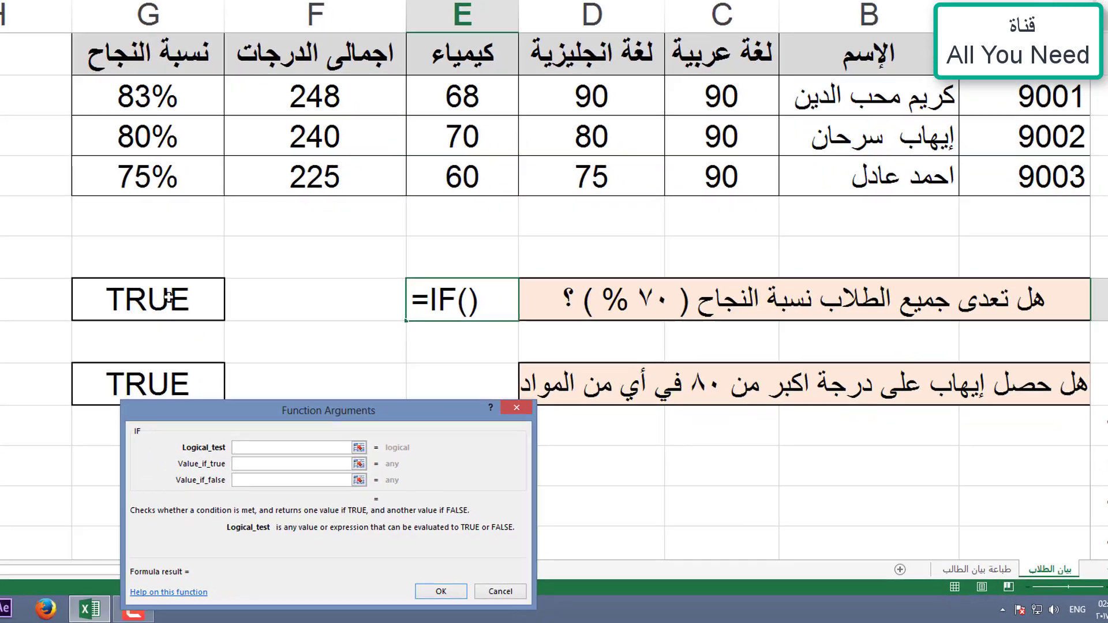
click(289, 358)
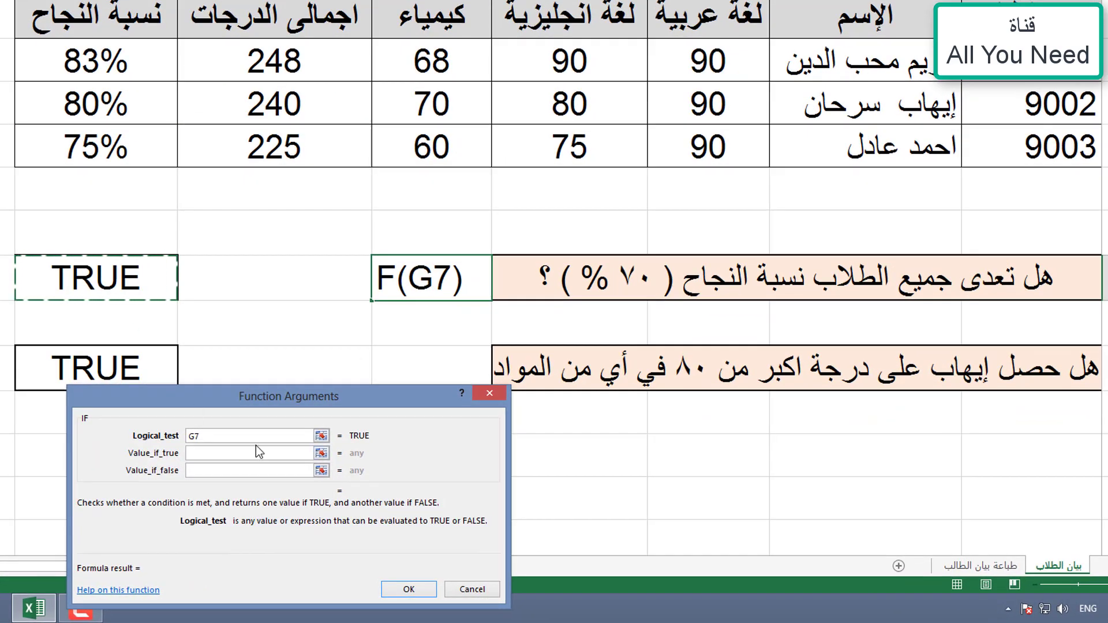
text(=true)
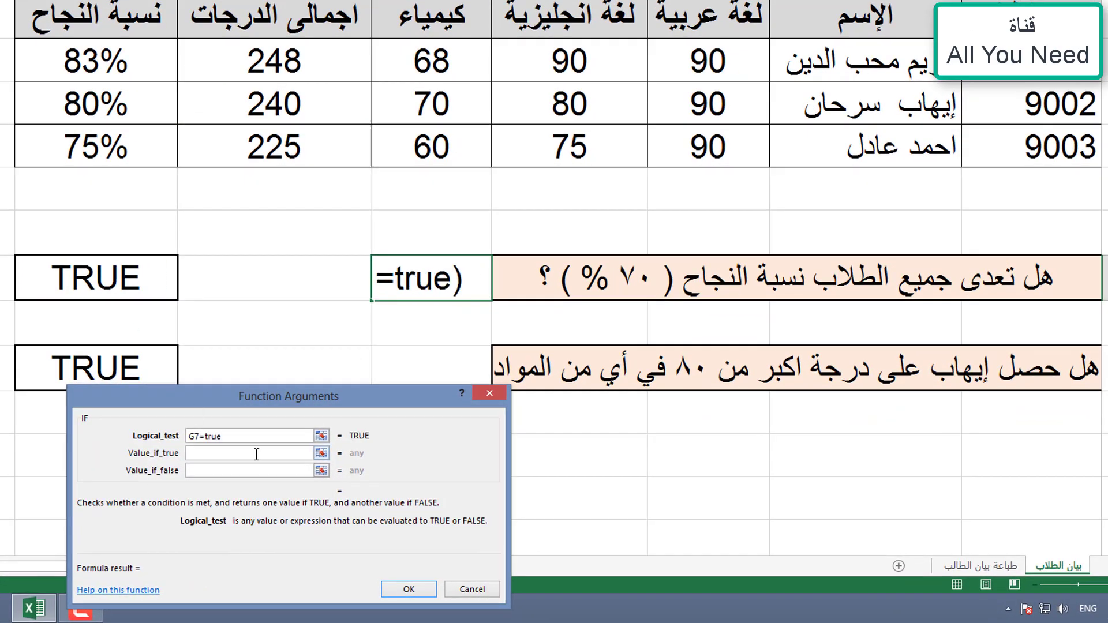
key(Tab)
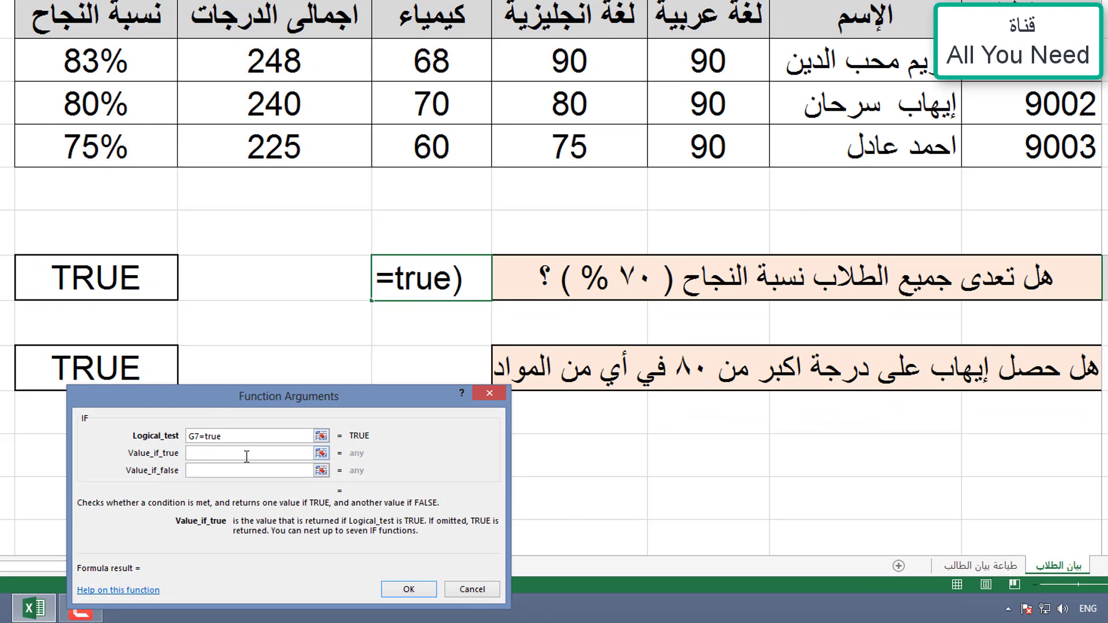
Step: Make the IF show 'نعم تعدى النسبة المطلوبة' when true and 'لم يتحقق ذلك' otherwise
text(k)
key(BackSpace)
key(alt+shift)
text(نع)
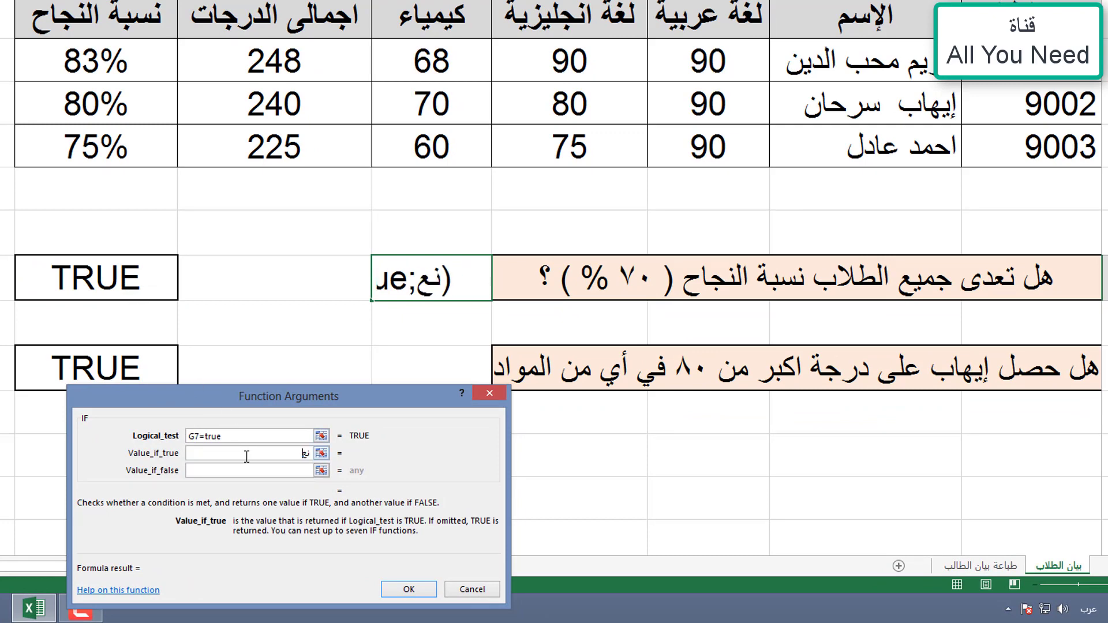
text(م تعدى)
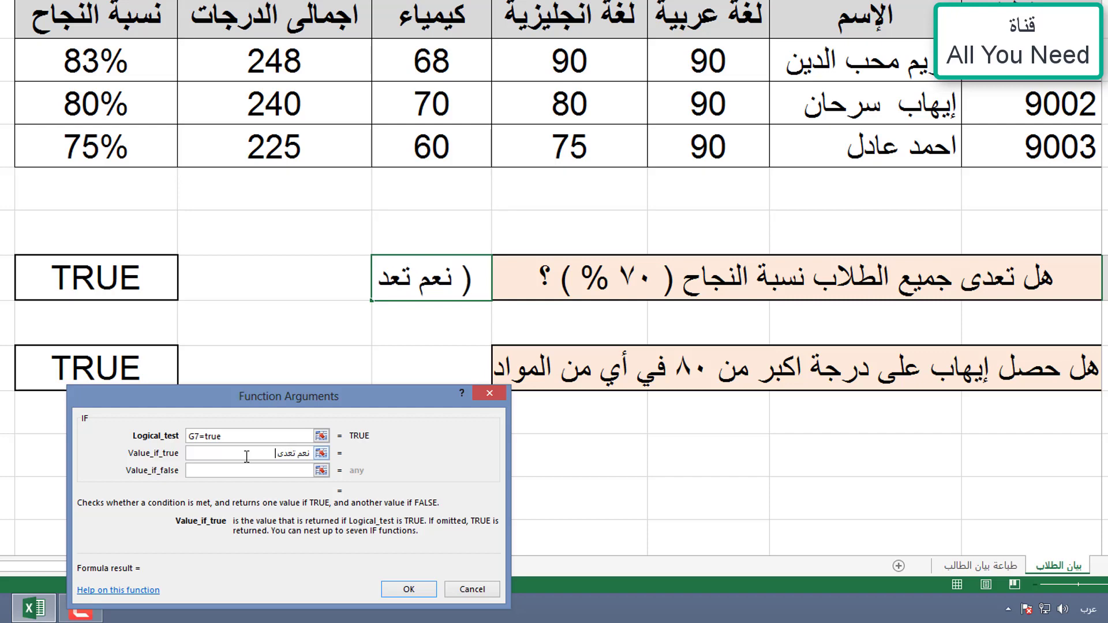
text( النسب)
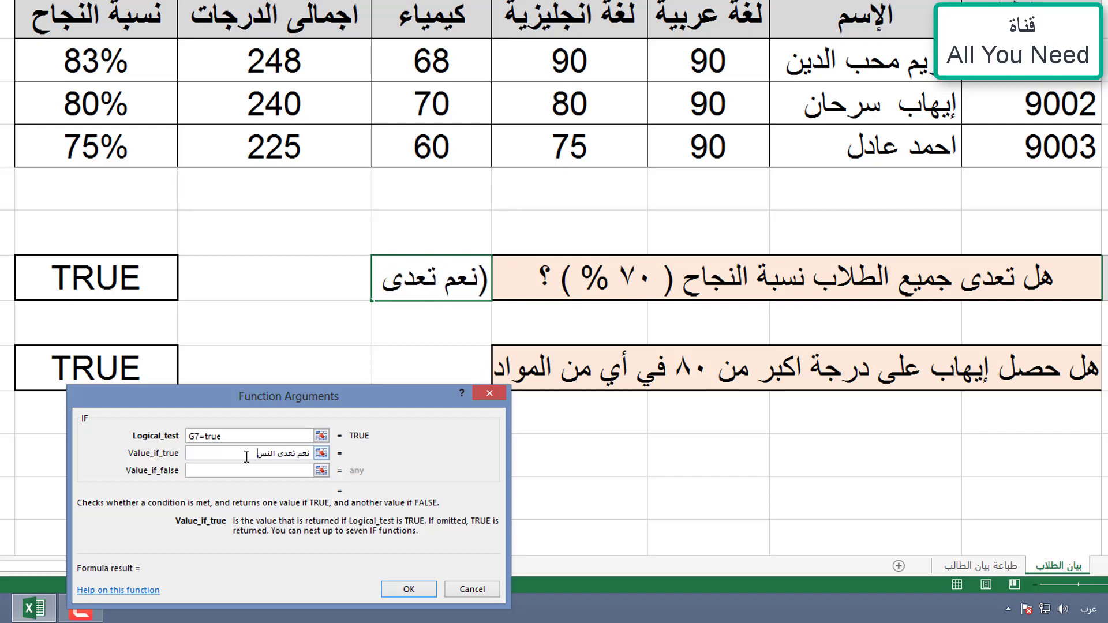
text(ة المطلوبة)
click(290, 470)
text(لم )
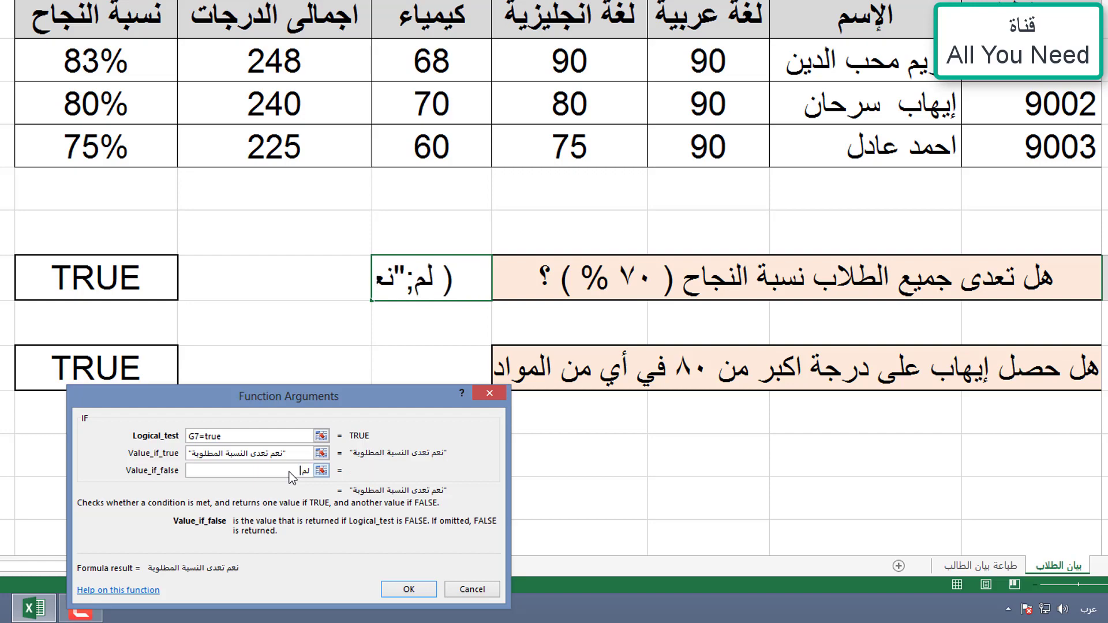
text(يتحقق )
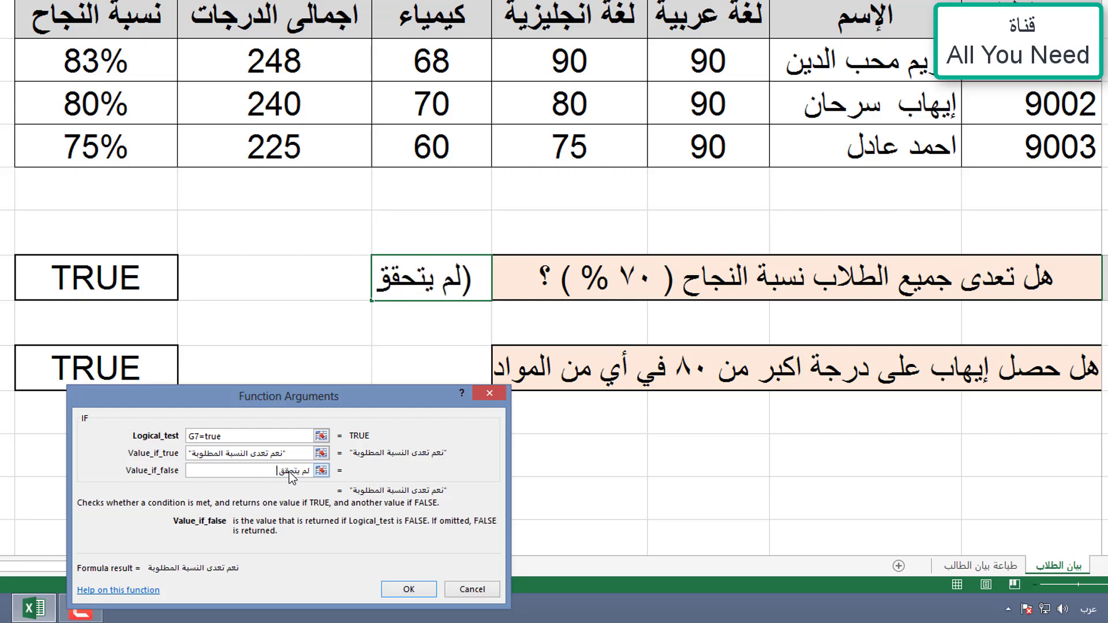
text(ذل)
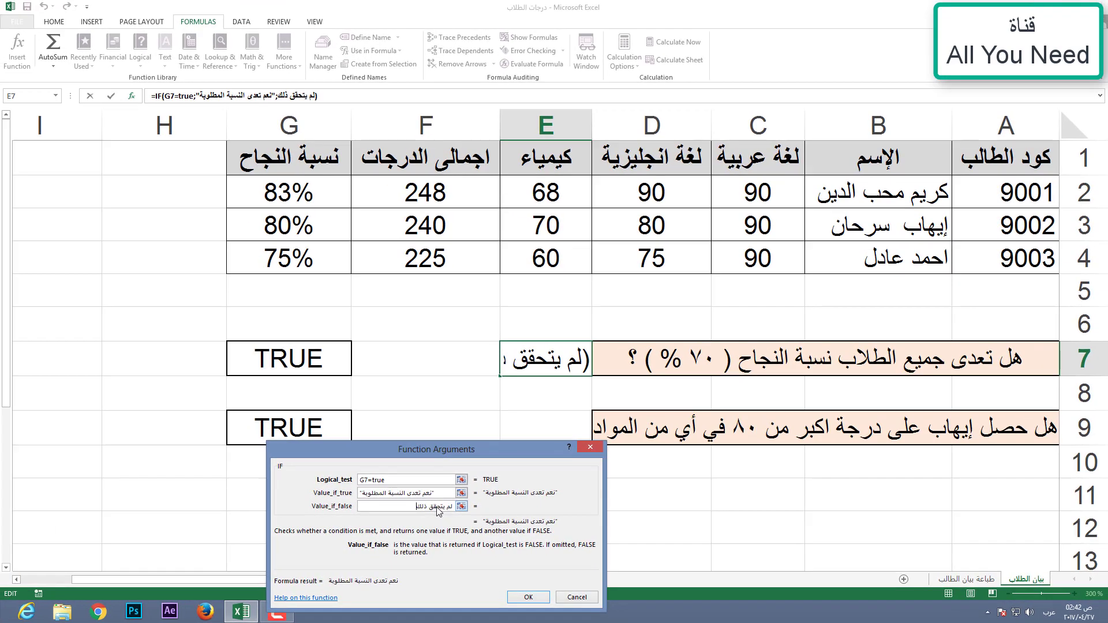
text(ك)
key(Return)
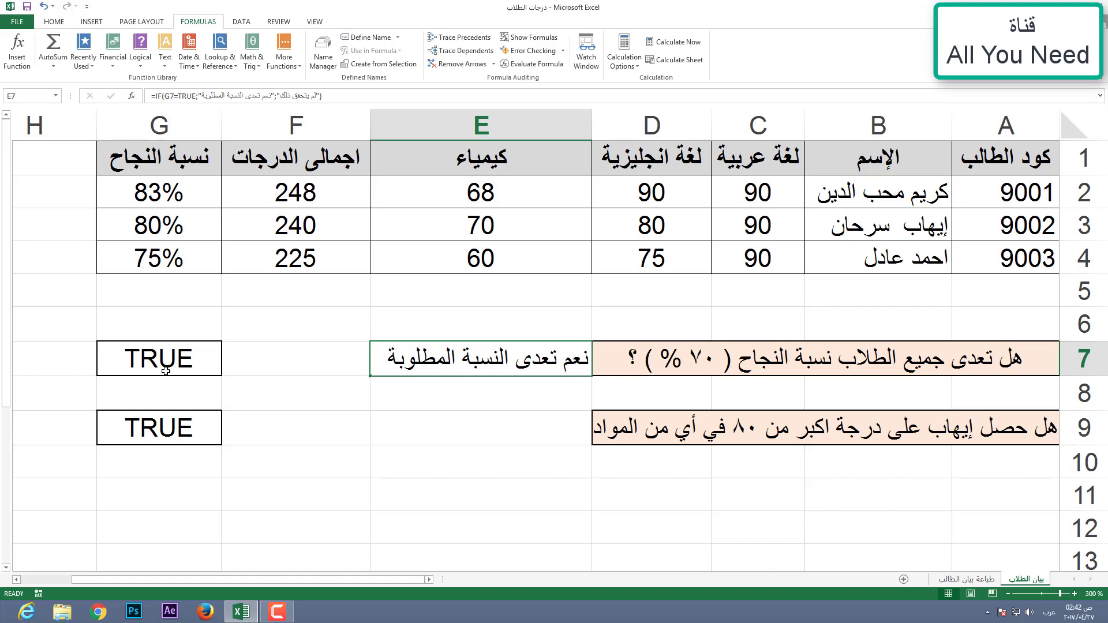
Step: Start an IF formula in E9 with the logical test G9=true
click(166, 363)
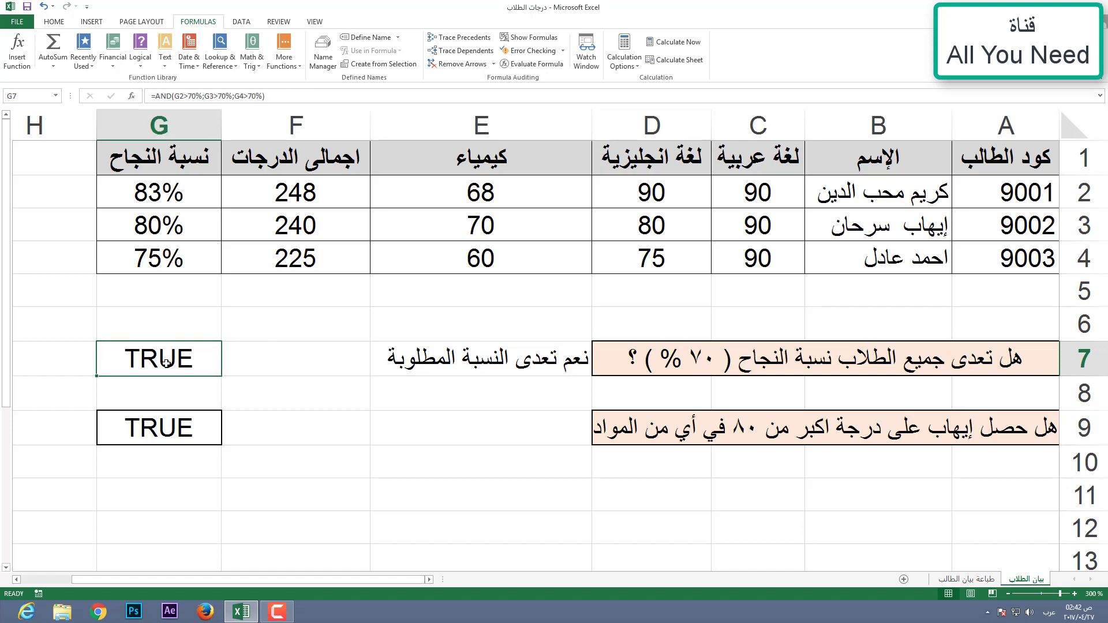
click(493, 362)
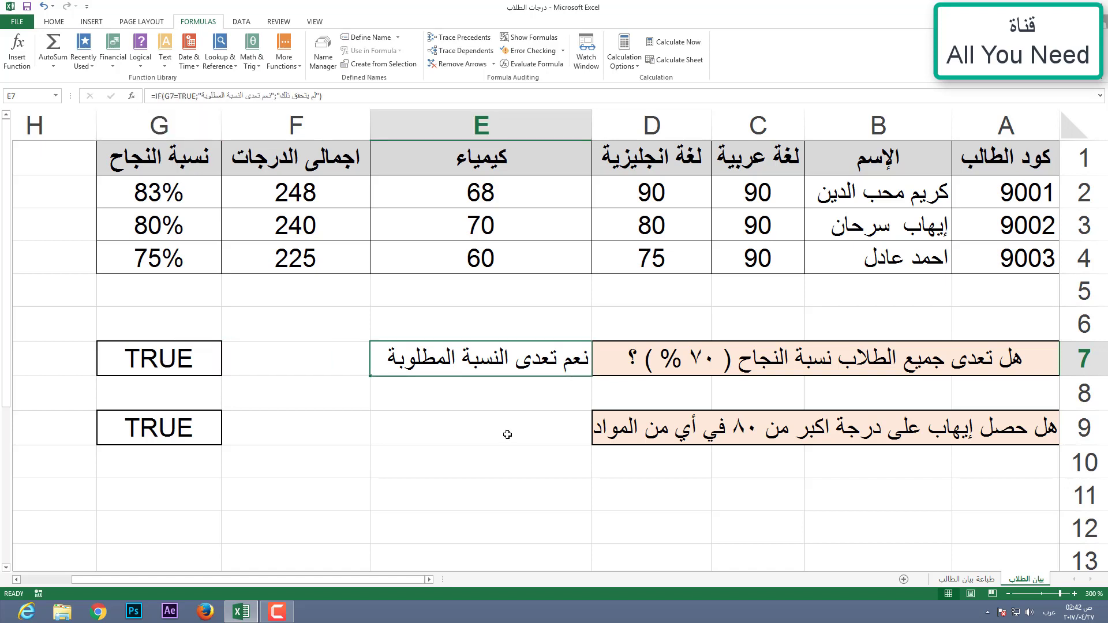
click(507, 434)
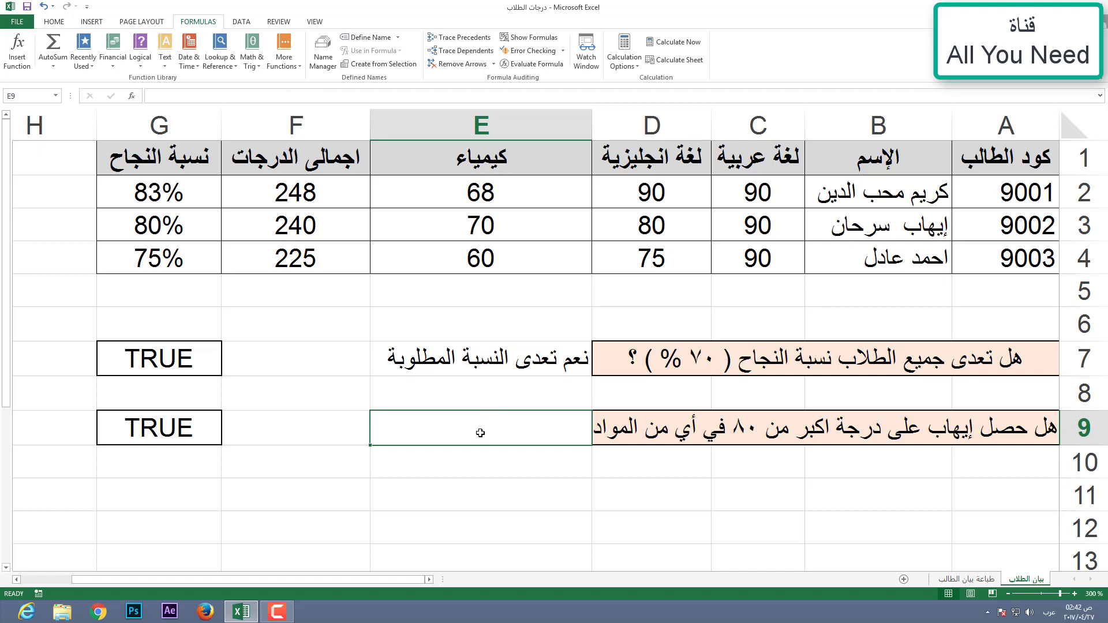
click(139, 57)
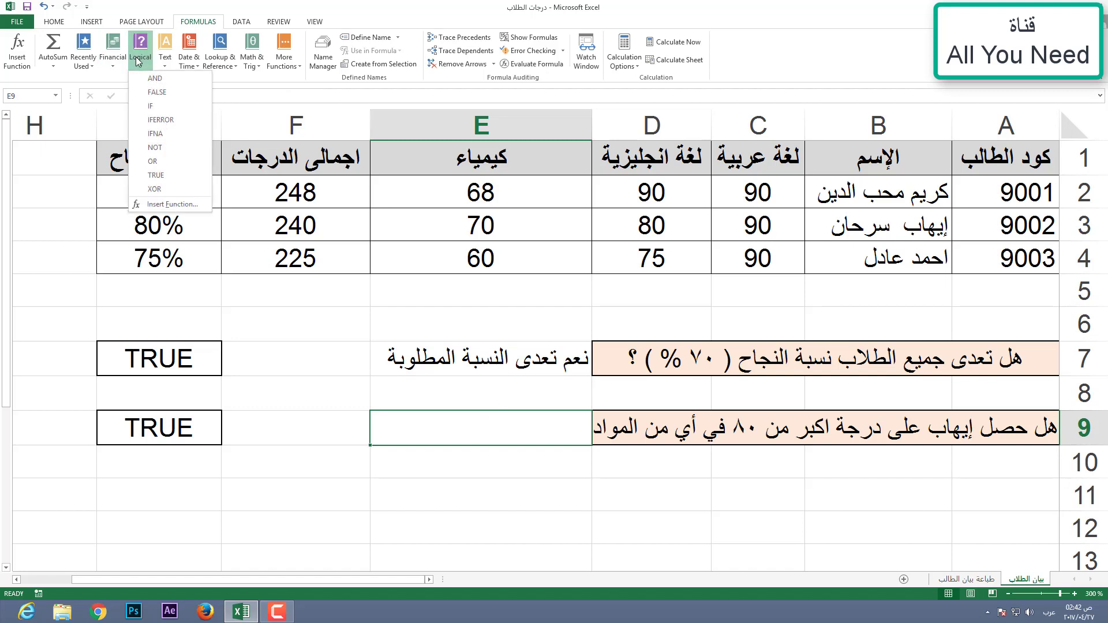
click(164, 106)
click(189, 433)
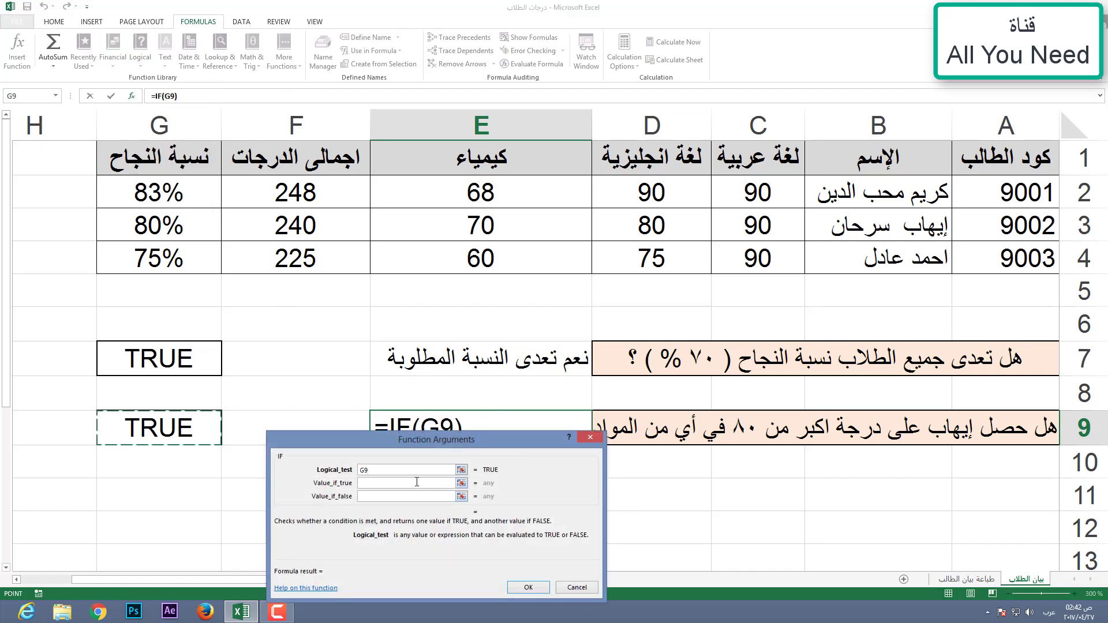
text(=t)
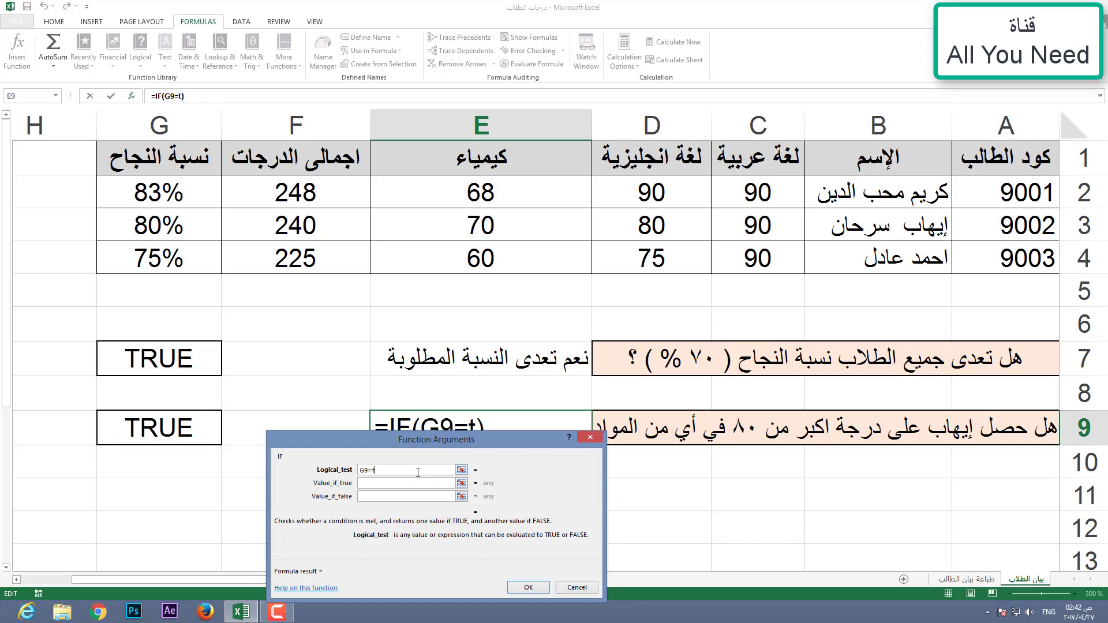
text(rue)
Step: Make E9's IF show 'نعم' when true and 'لا' otherwise
click(425, 487)
text(ن)
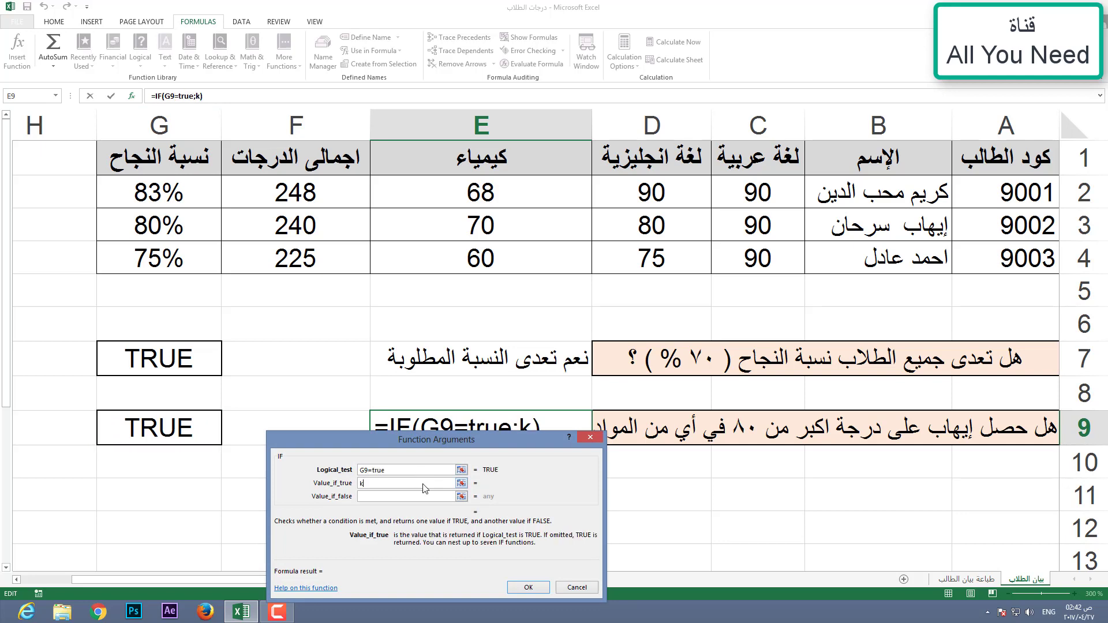
text(عم)
click(432, 497)
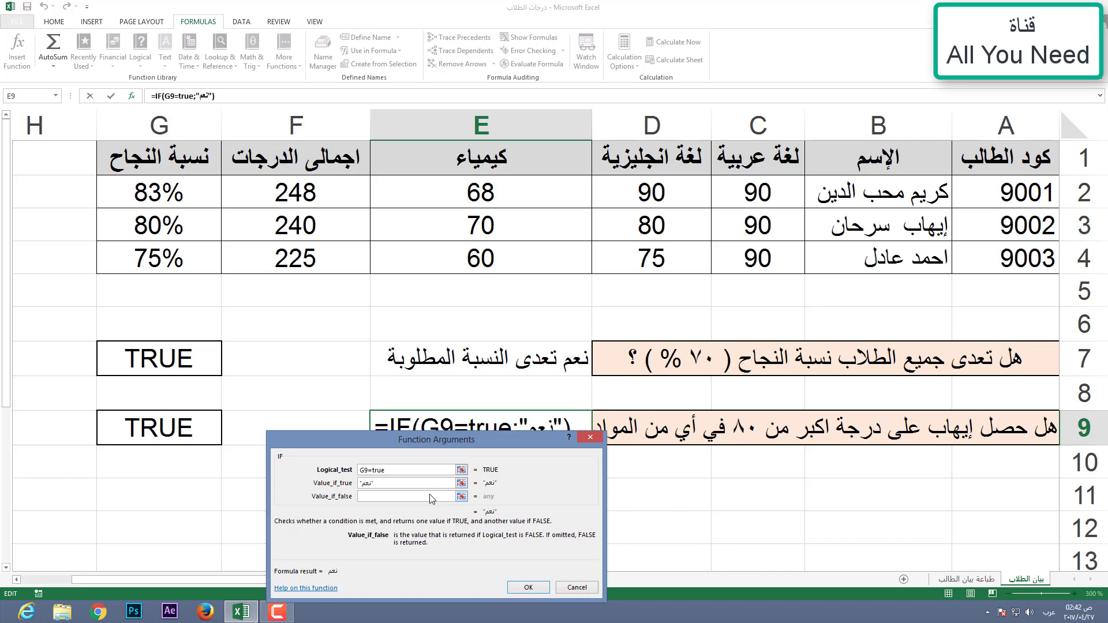
text(لا)
key(Return)
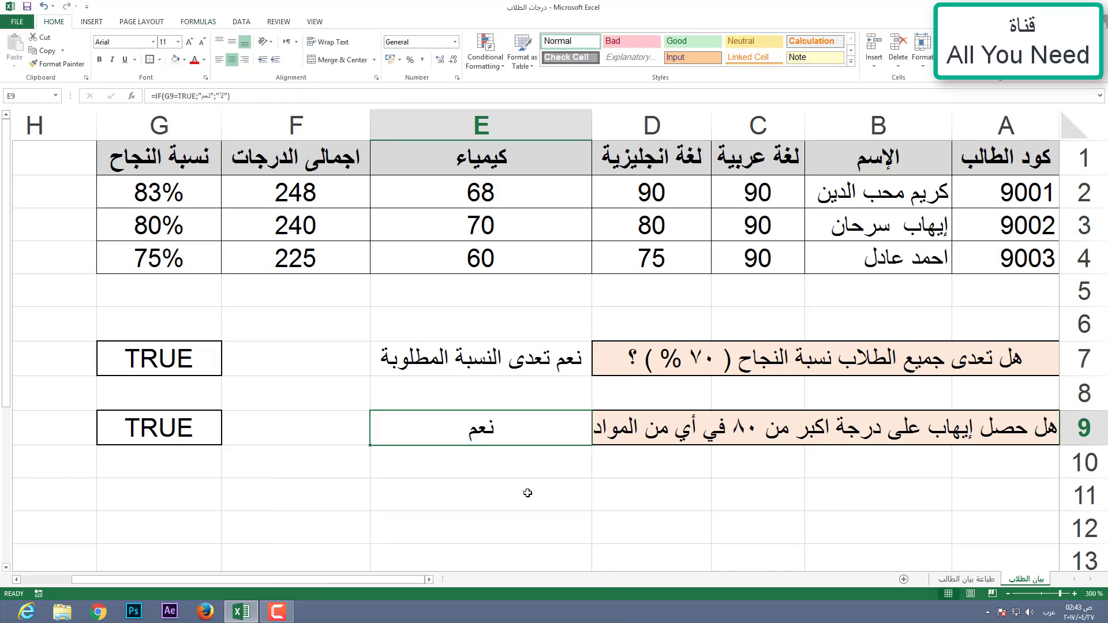
key(Return)
Step: Lower the second student's English grade in D3 to 20
click(200, 364)
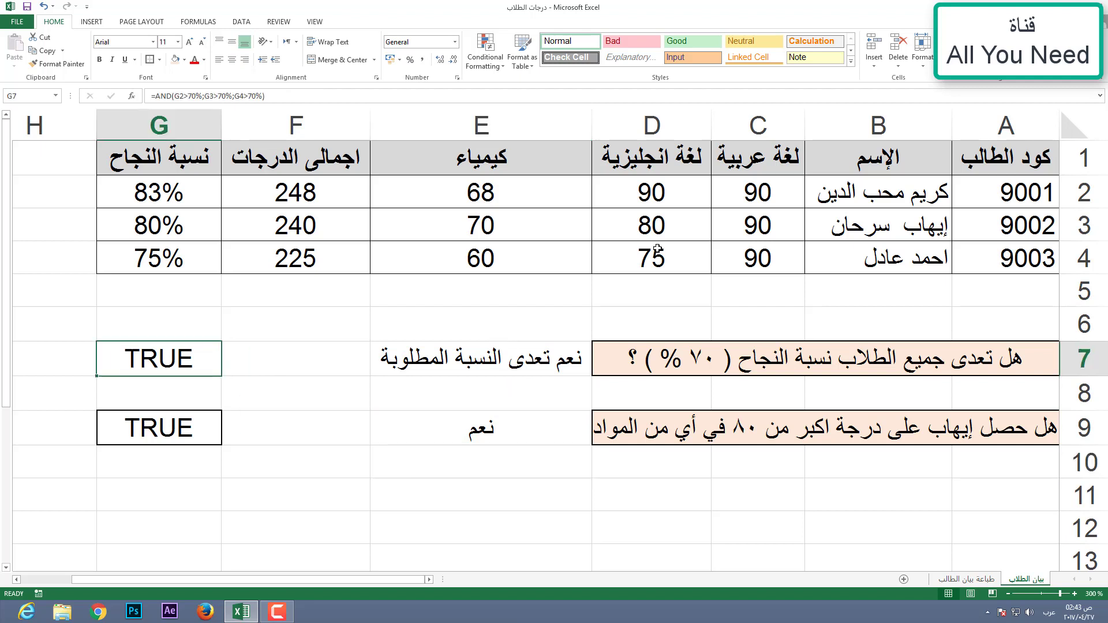
click(665, 229)
text(20)
key(Return)
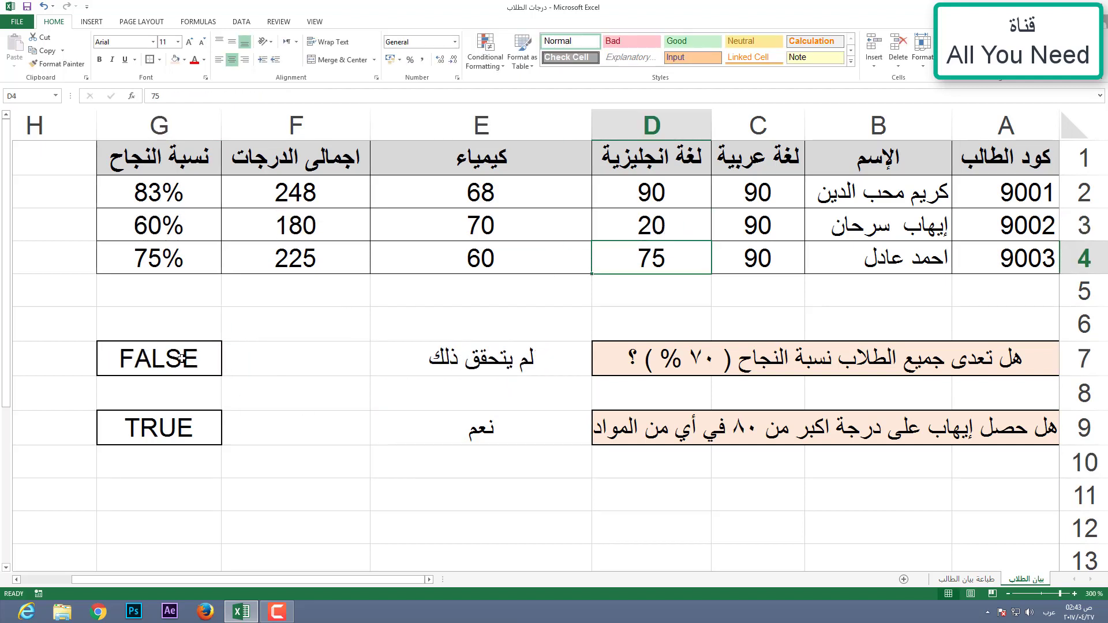
Step: Check that G7 is now FALSE and E7 reads 'لم يتحقق ذلك'
click(181, 358)
click(434, 365)
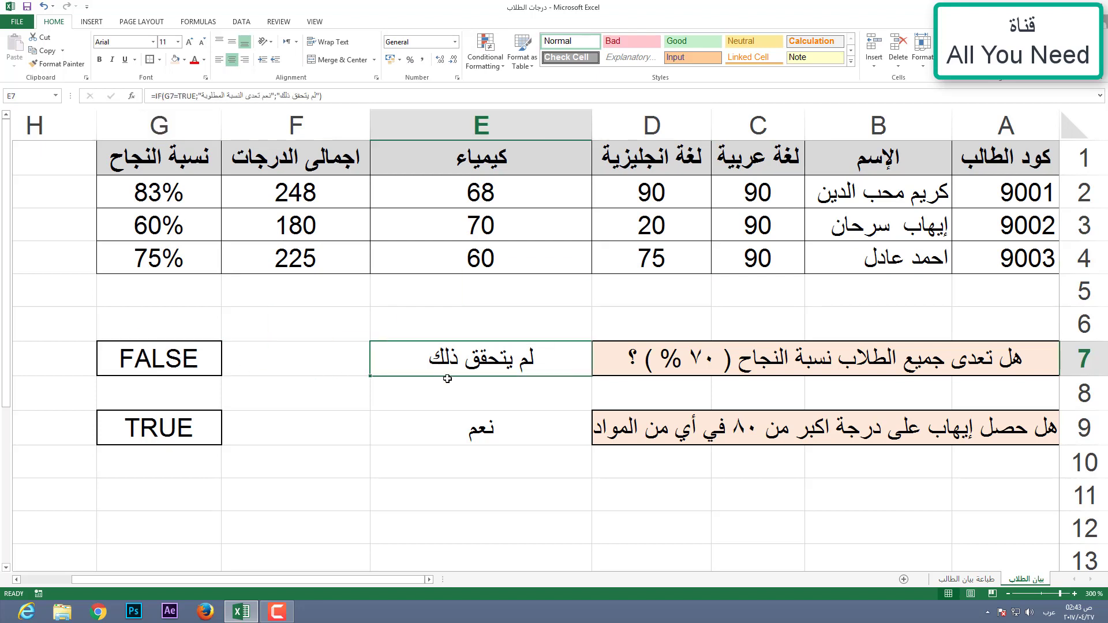
click(481, 419)
click(481, 370)
click(481, 415)
click(487, 374)
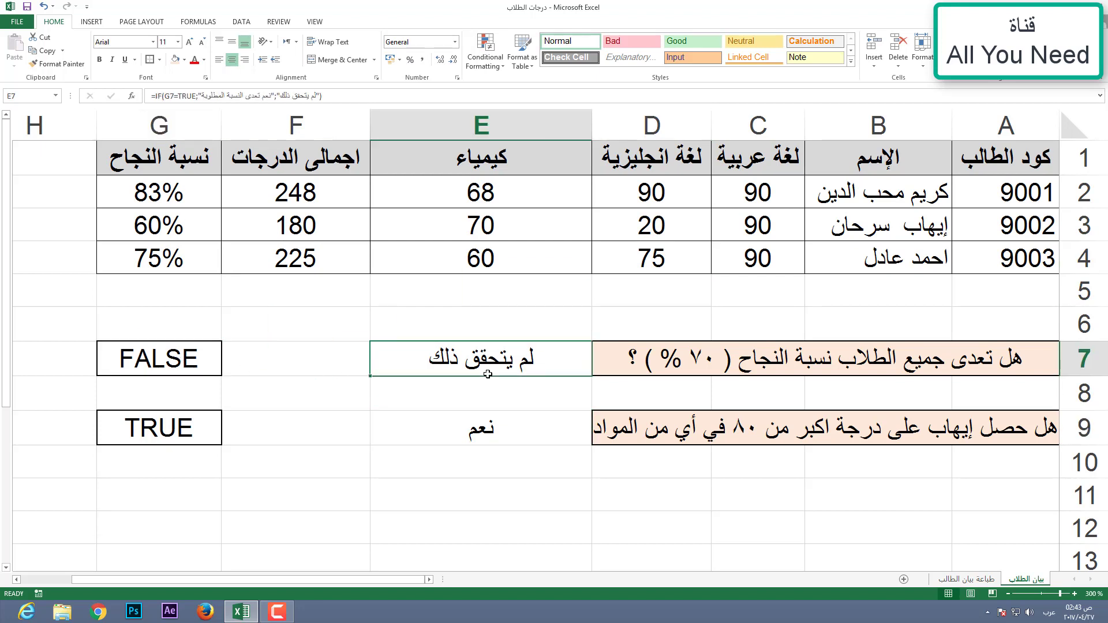